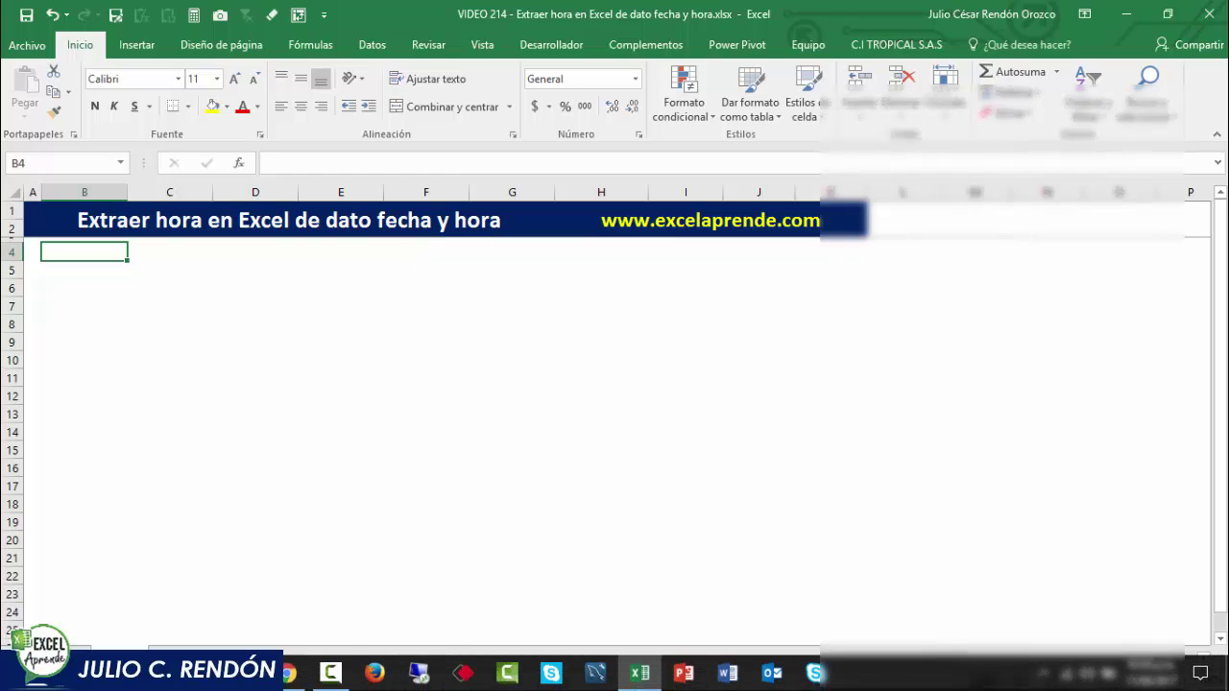
Review the date-time format question in the YouTube video's comments, then return to the workbook
click(297, 682)
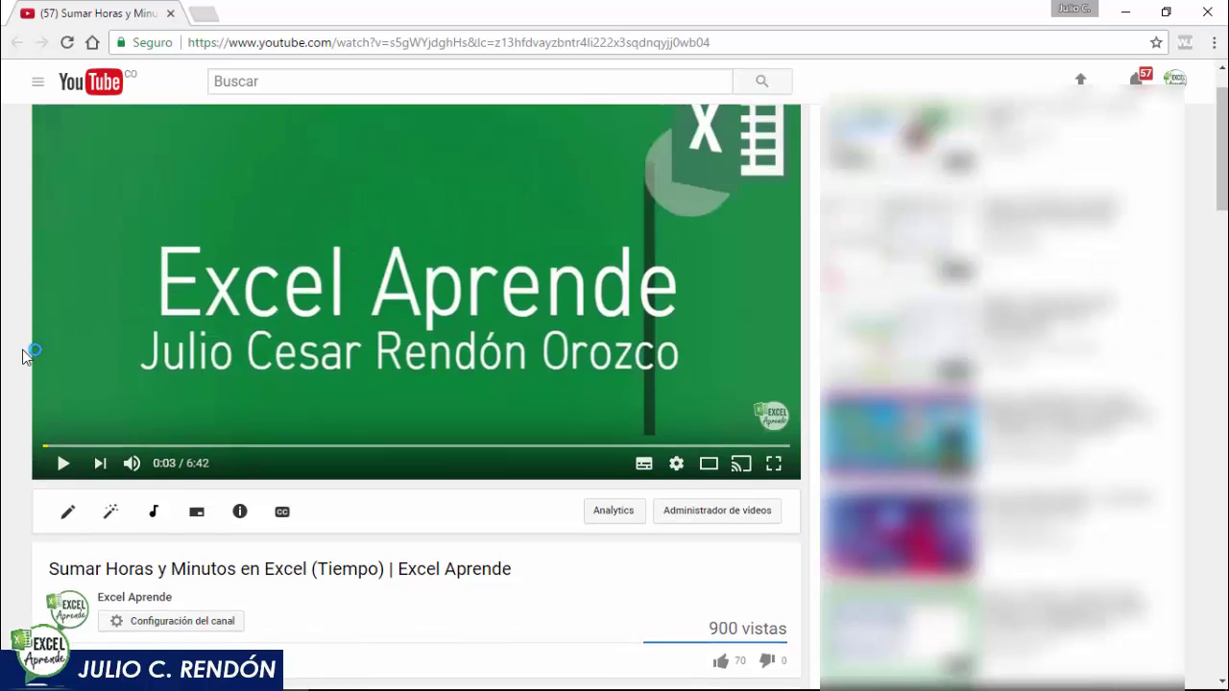
scroll(26, 354, down, 2)
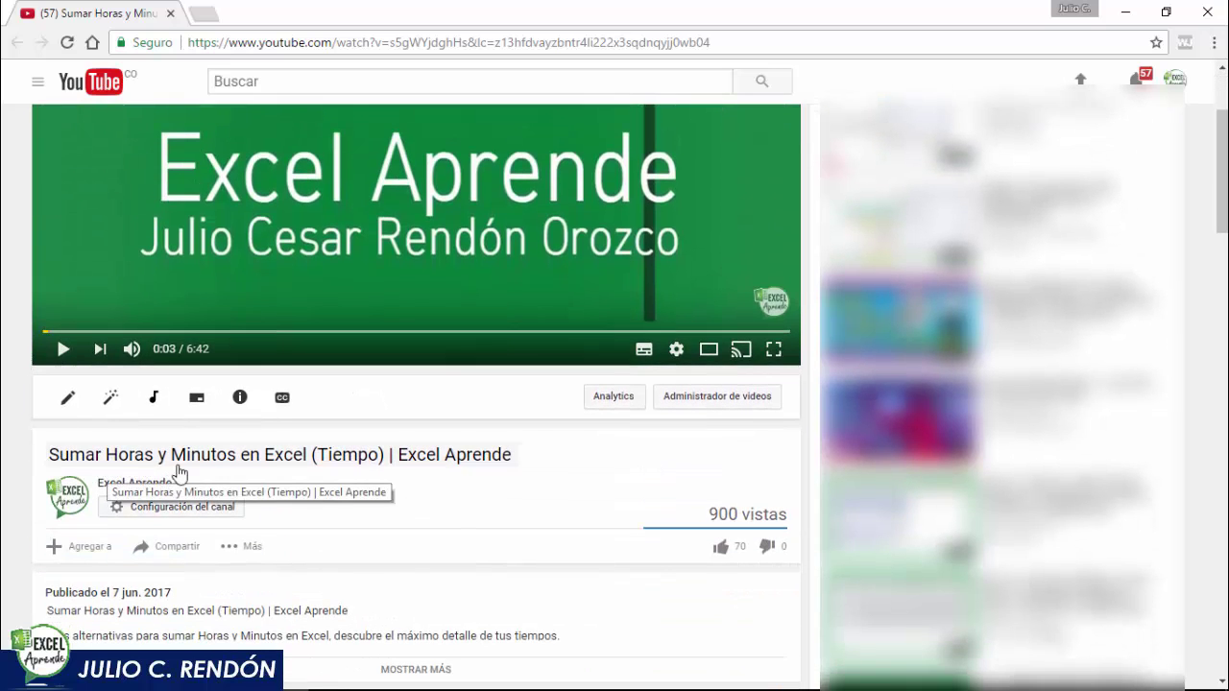
scroll(275, 467, down, 2)
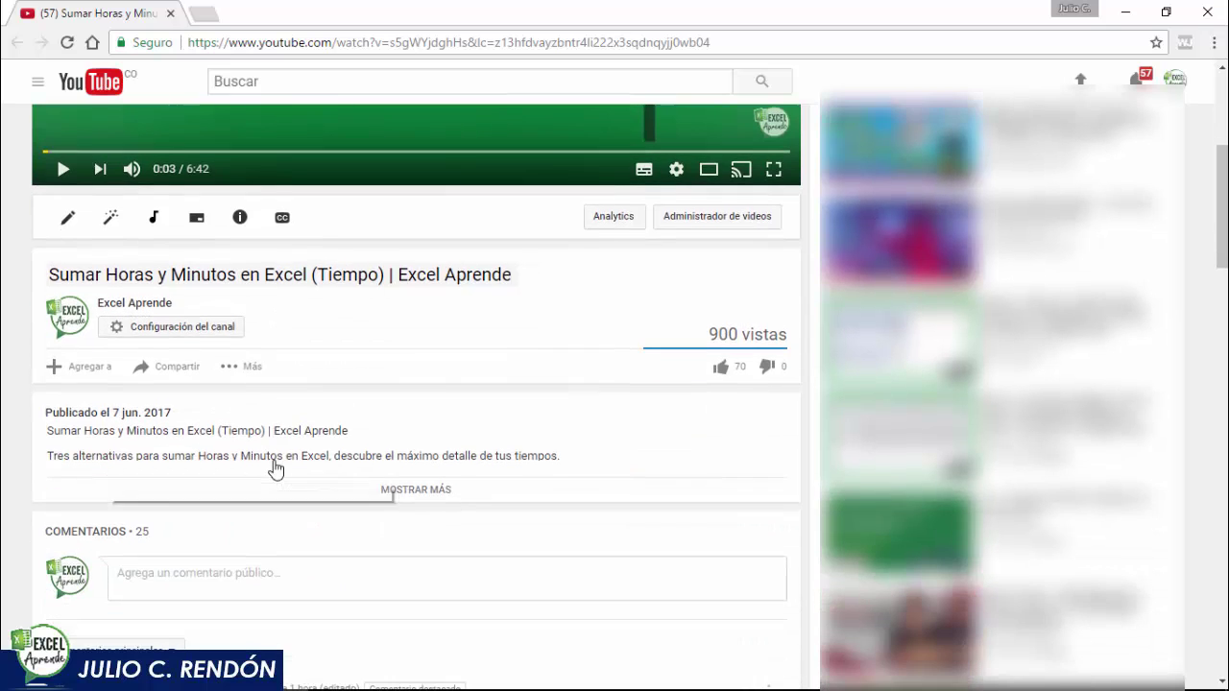
scroll(274, 466, down, 1)
scroll(240, 471, down, 1)
scroll(224, 475, down, 2)
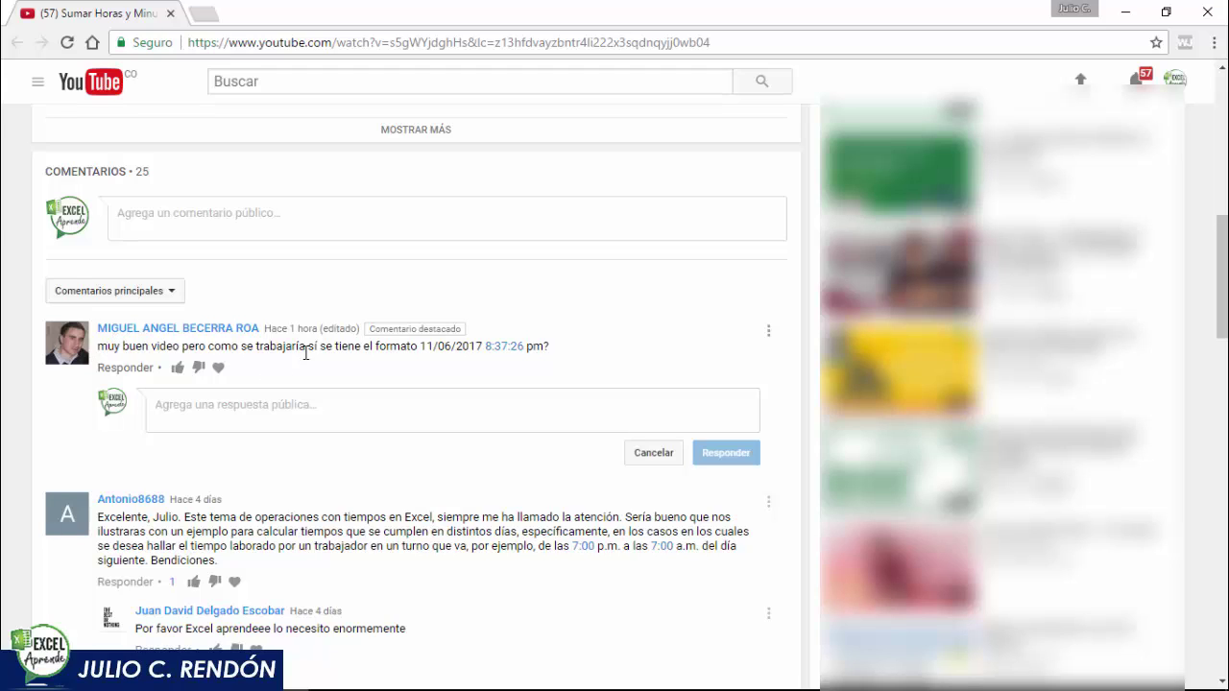
drag(420, 345, 549, 349)
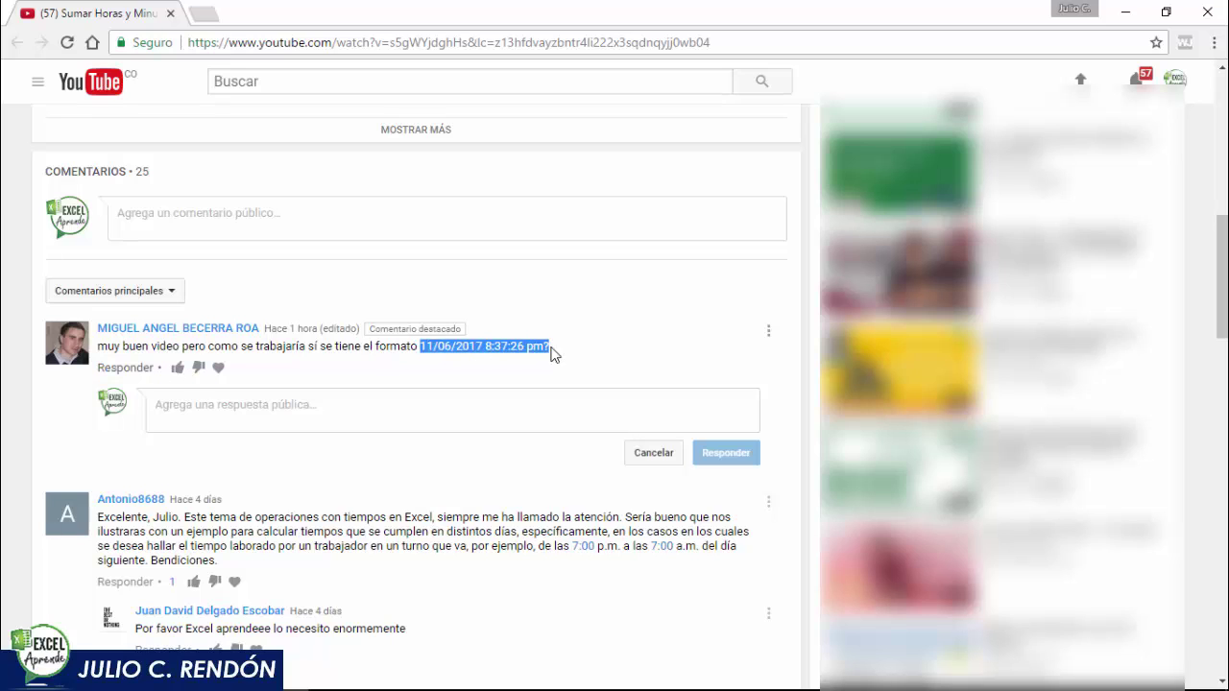
click(1126, 11)
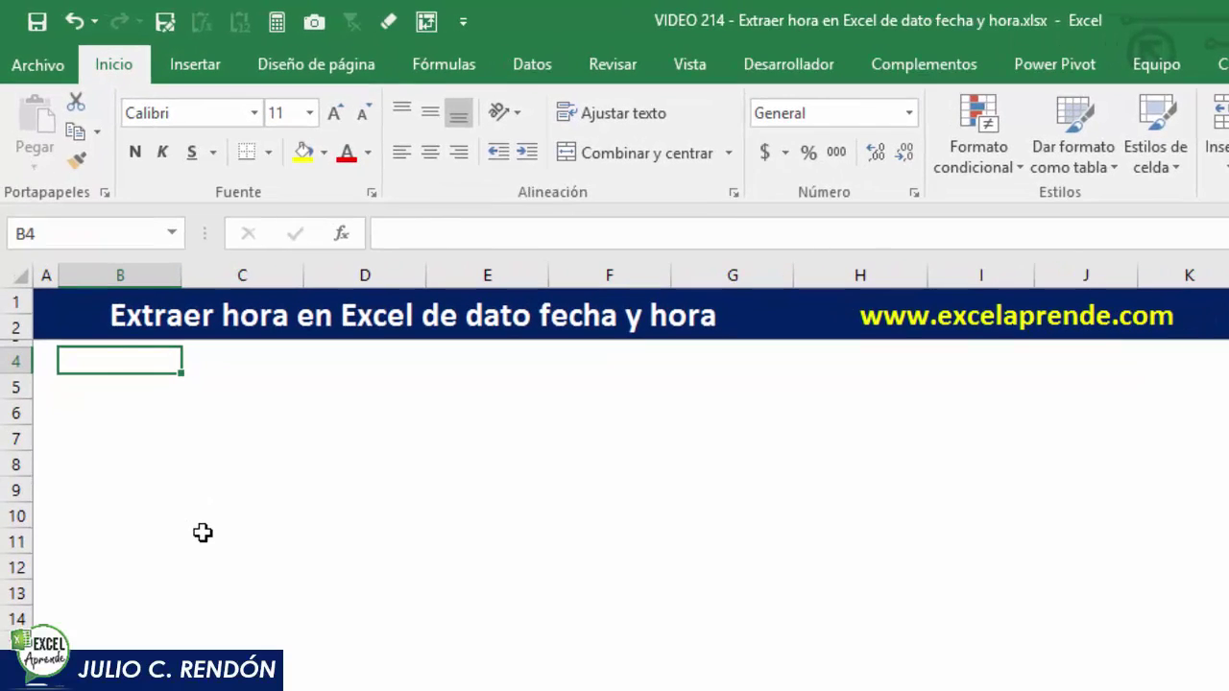
Enter the date-time 11/06/2017 22:58 in B4 and widen column B to show it
text(11/06/2017)
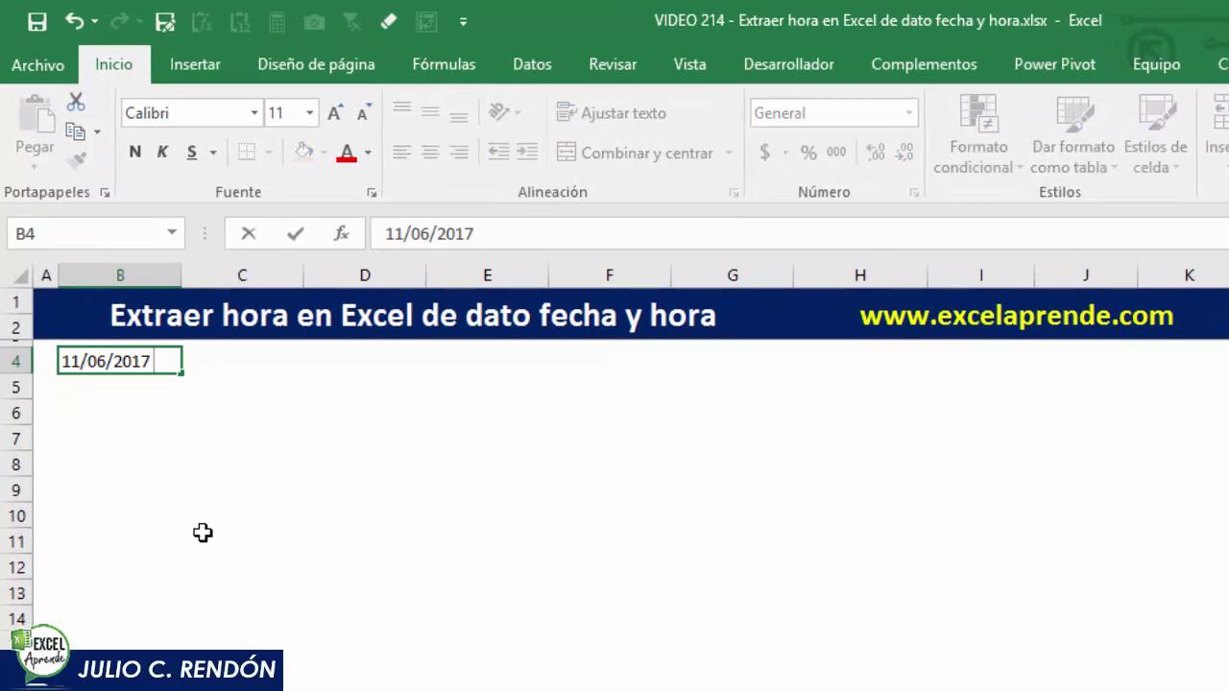
key(ctrl+shift+colon)
key(ctrl+Return)
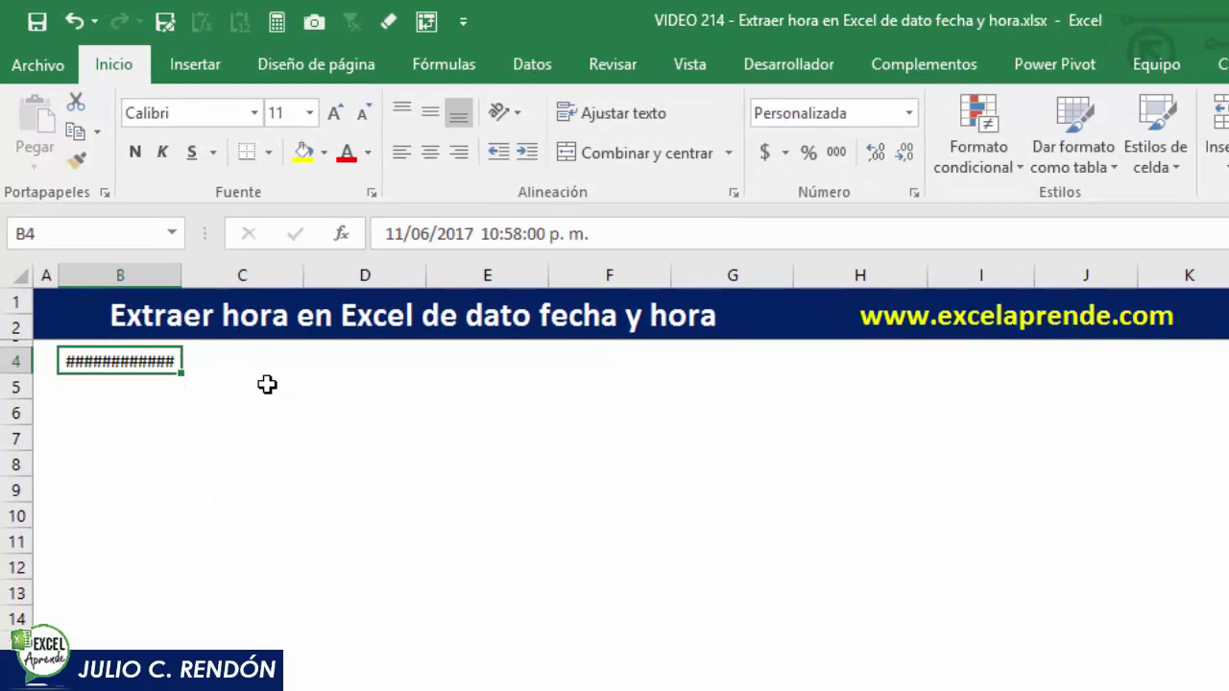
drag(177, 275, 201, 275)
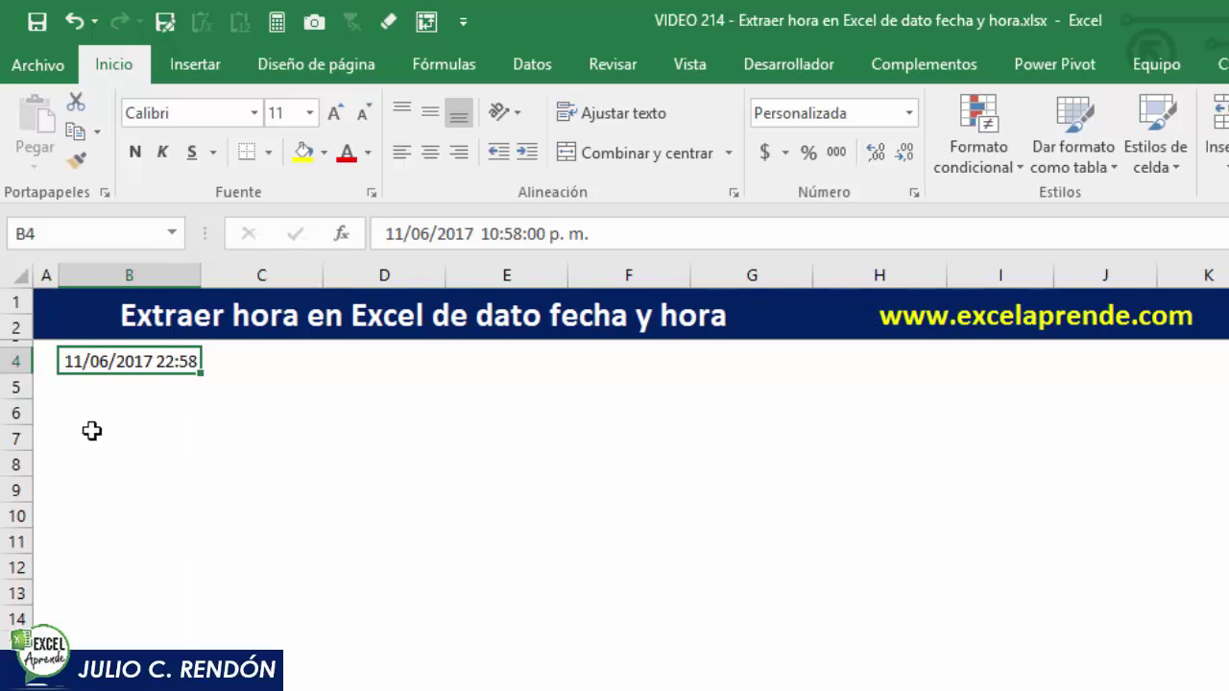
Enter the time 10:59 p. m. in B6, fixing a typo, and check B6 and B4
click(177, 413)
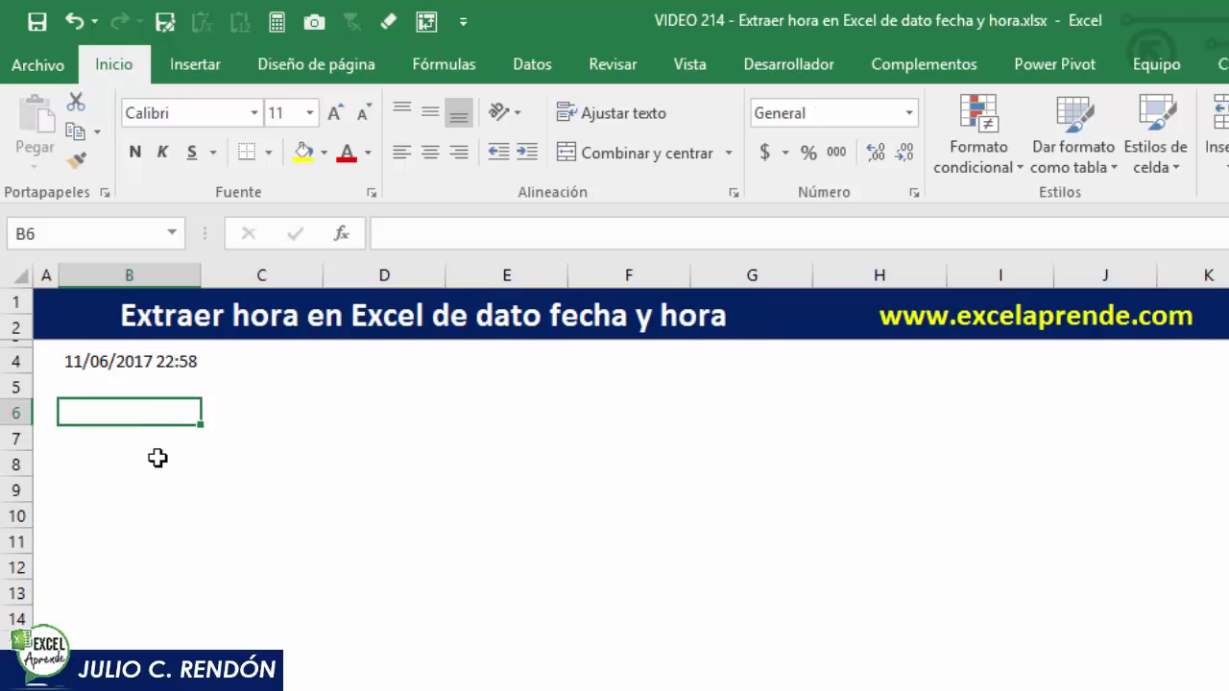
text(10:59 p. m.ç)
key(Return)
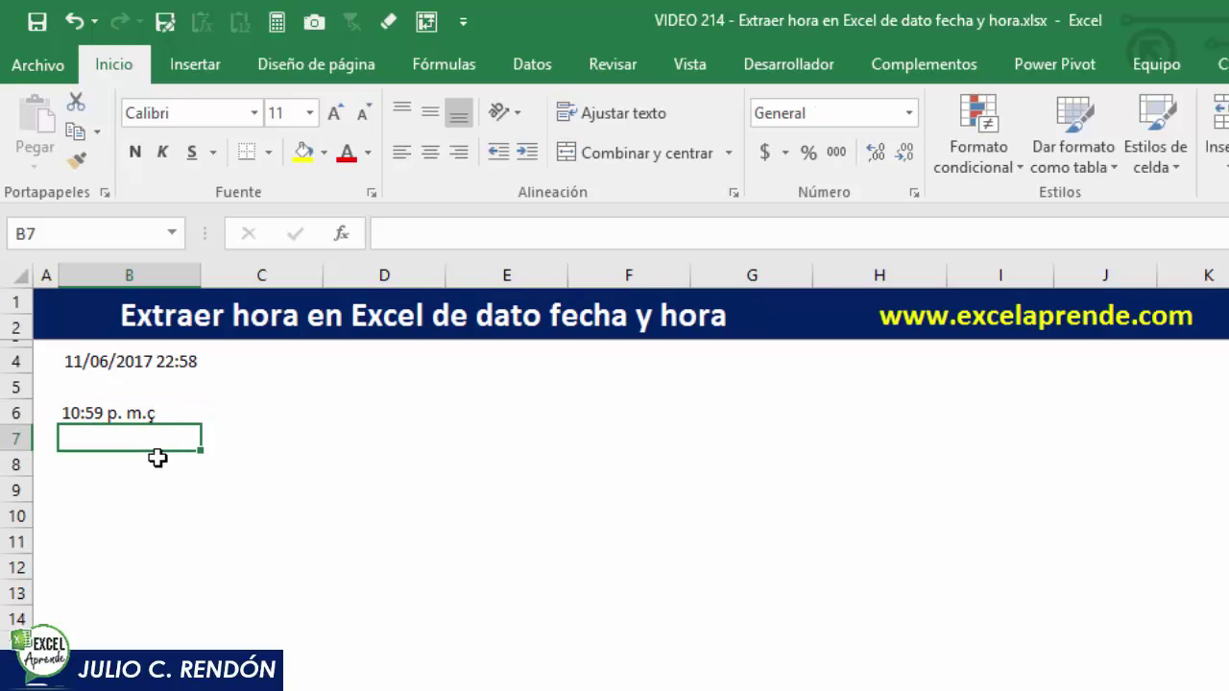
key(ctrl+z)
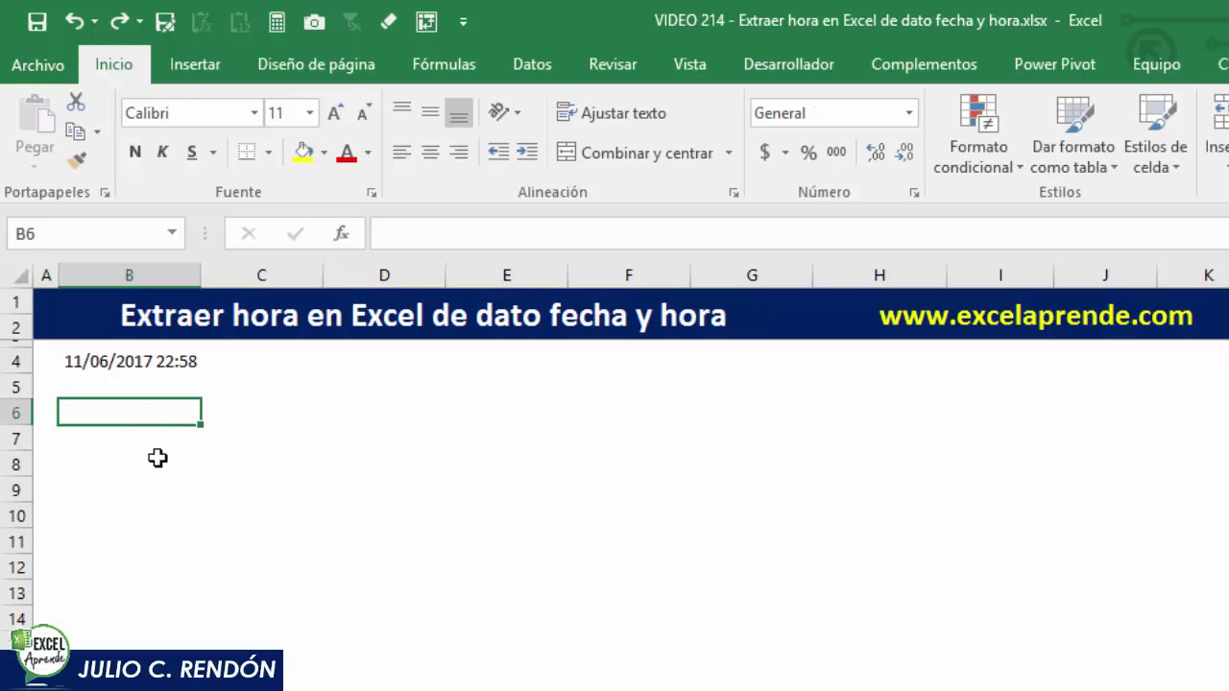
text(10:59 p. m.)
key(Return)
key(Up)
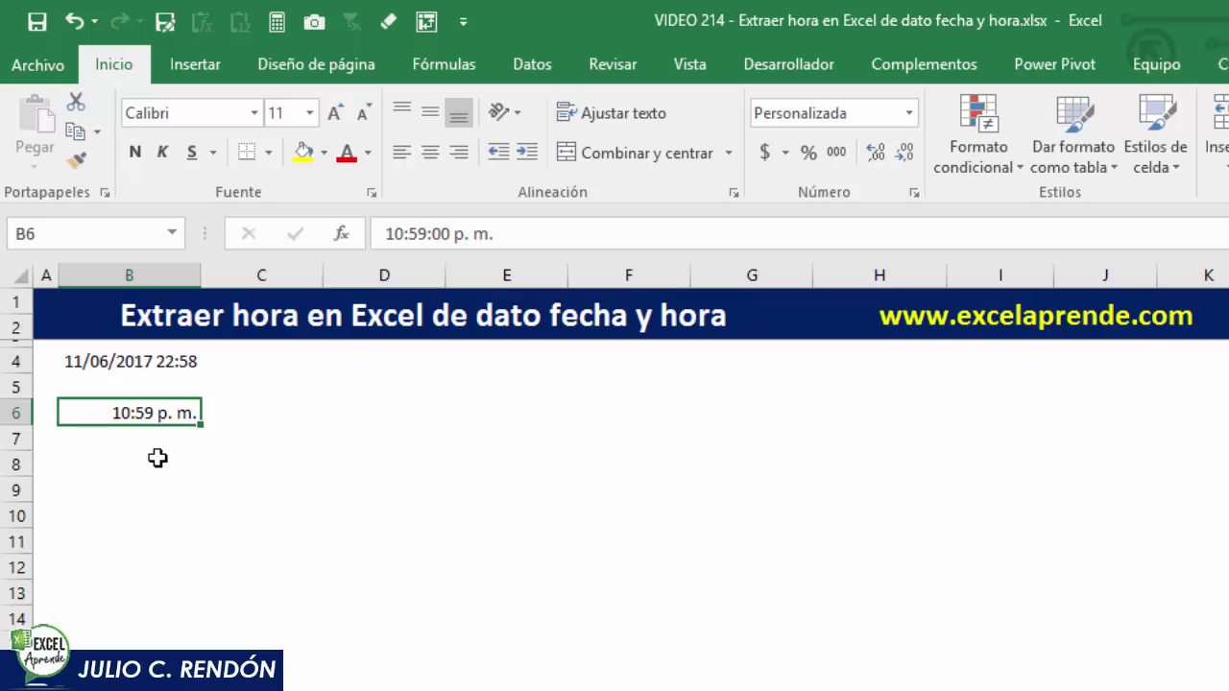
key(Up)
key(Up)
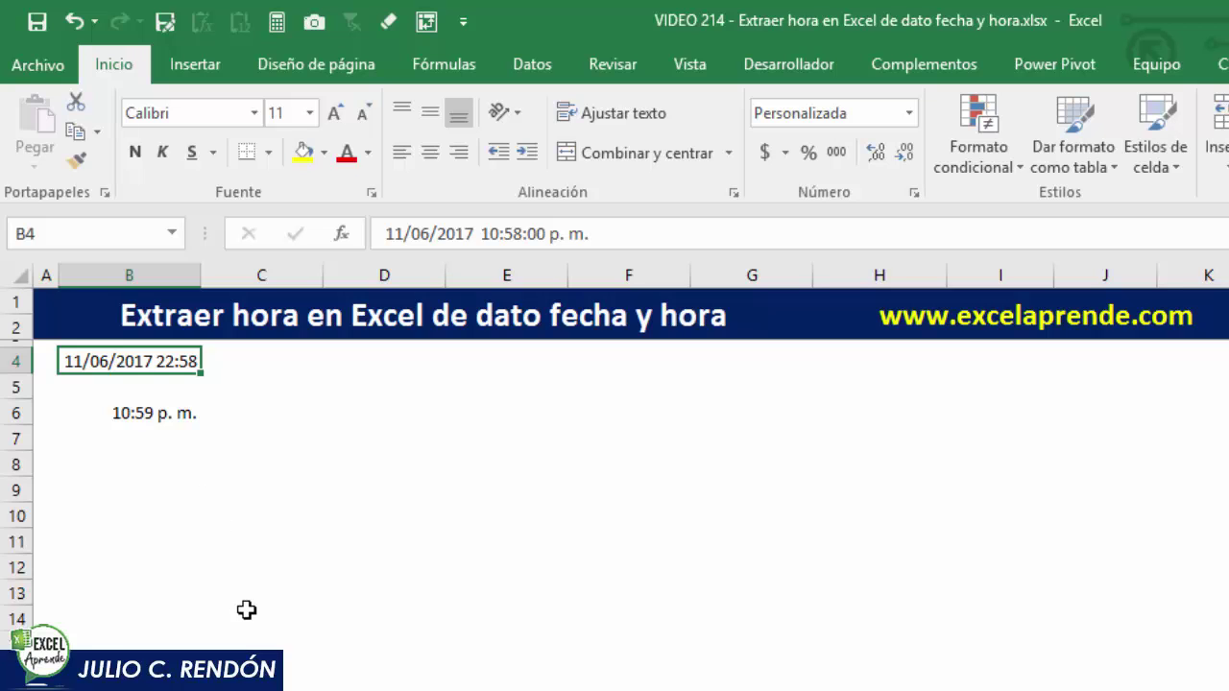
Move the date-time from B4 down to B11 and widen column B
drag(167, 373, 173, 541)
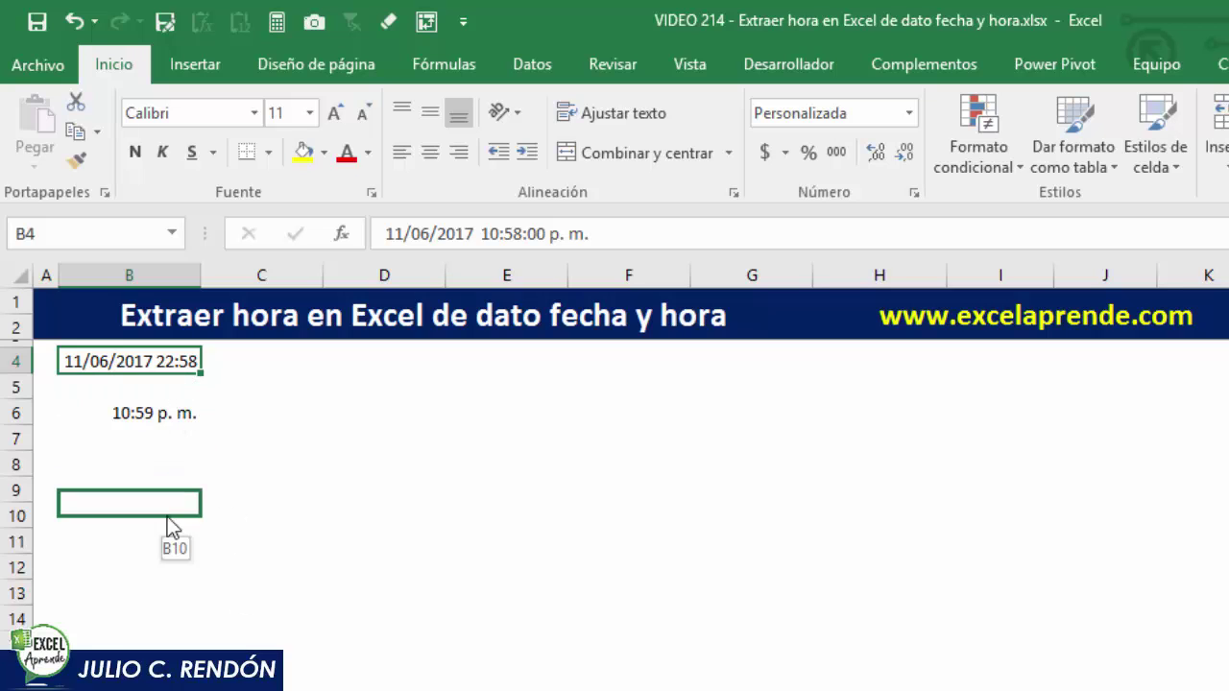
scroll(361, 518, up, 2)
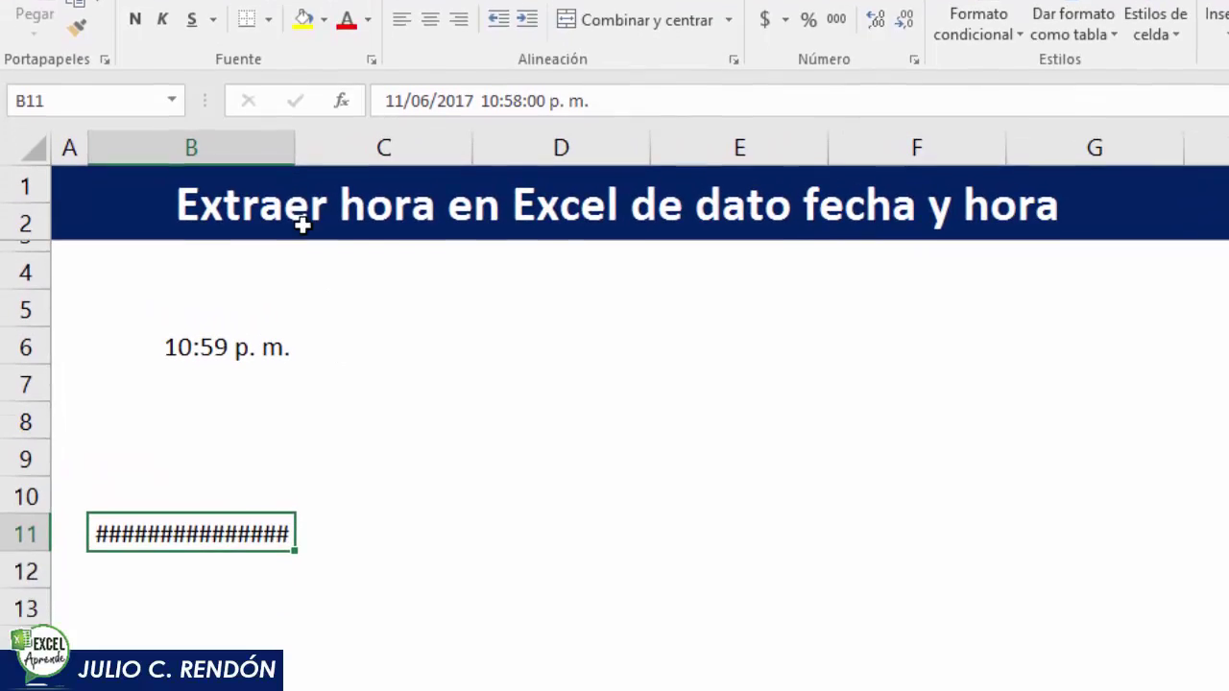
drag(293, 280, 305, 280)
Add headings 'Fecha y Hora' in B10 and bold italic 'Solo la Hora?' in C10
click(225, 423)
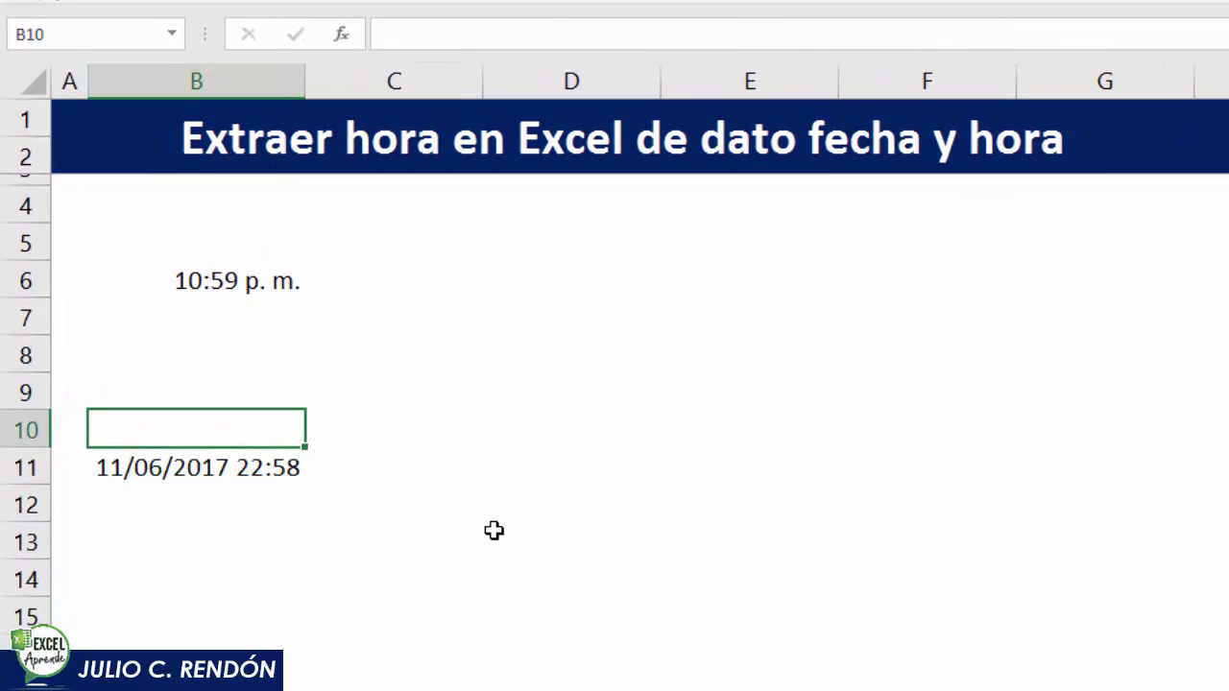
text(Fe)
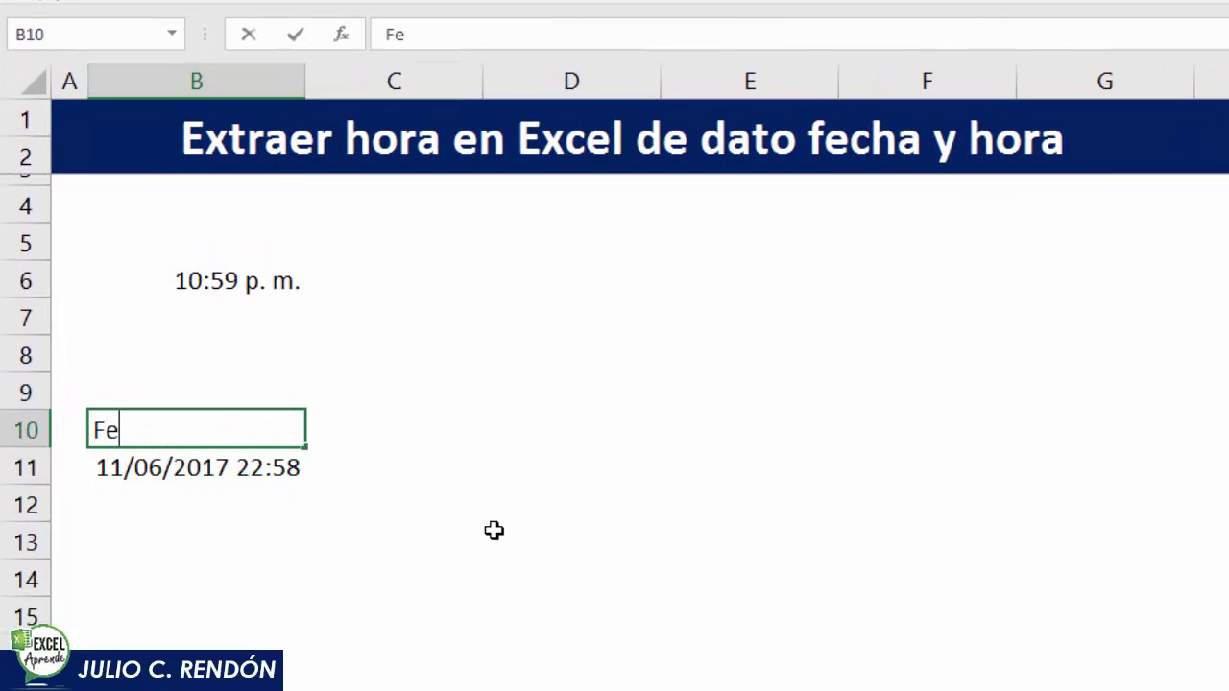
text(cha y Hor)
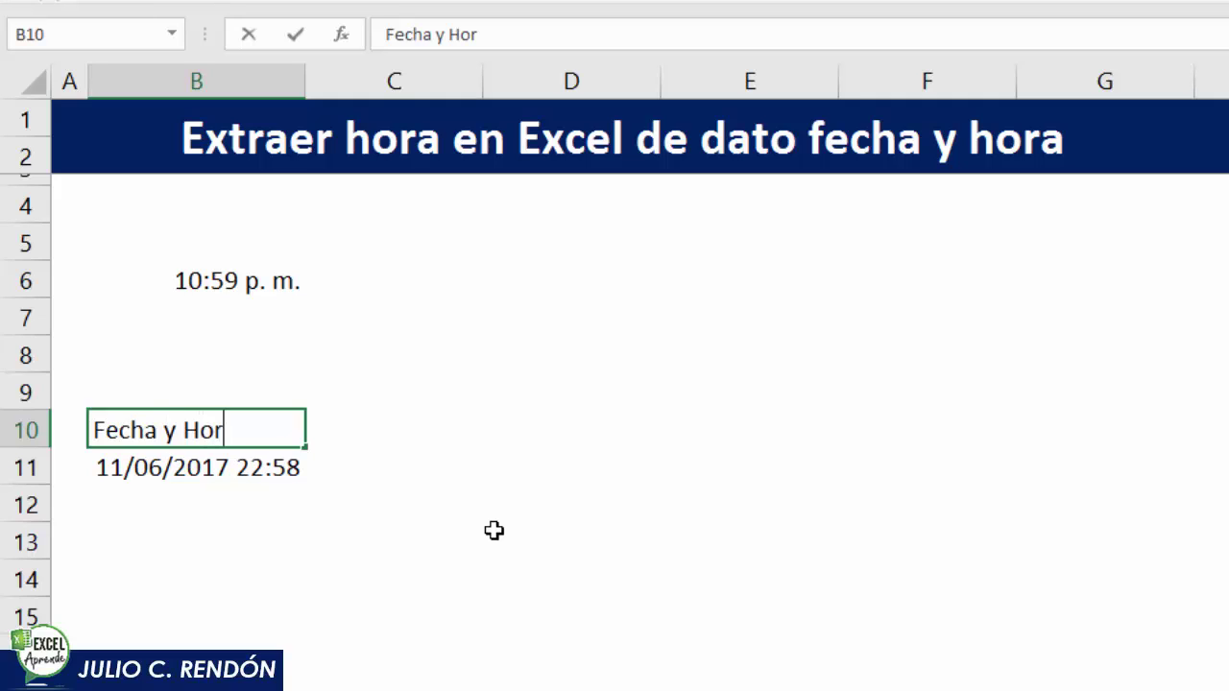
text(a)
key(Tab)
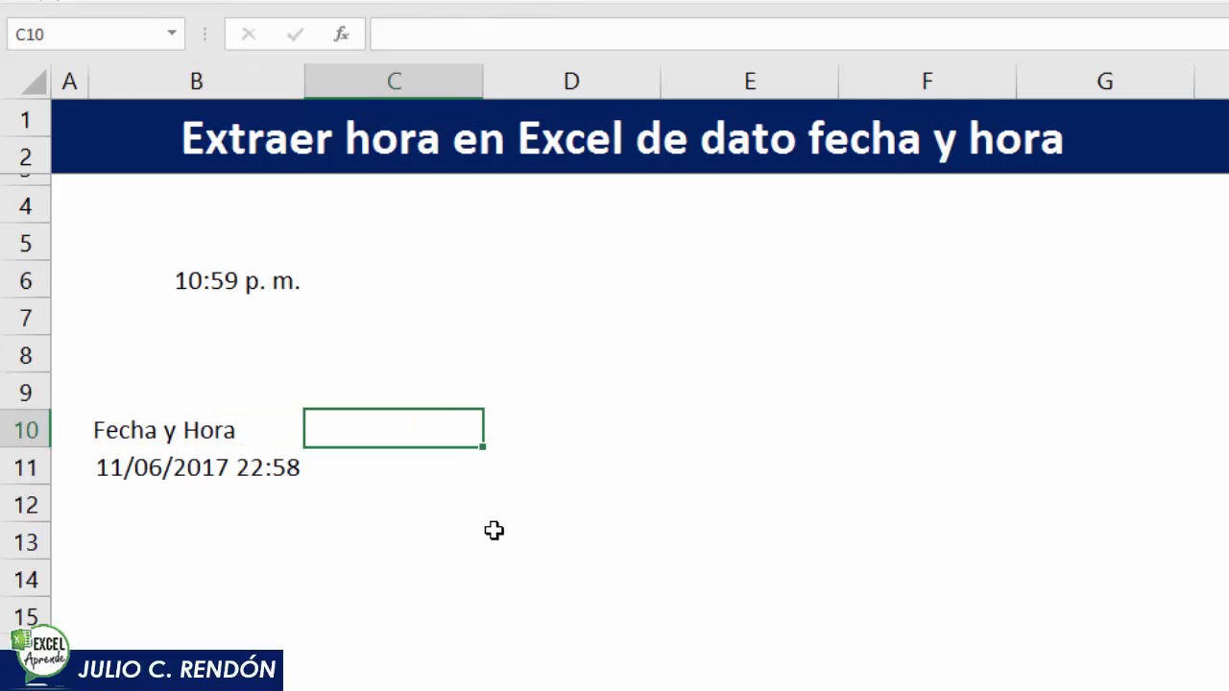
text(Solo la H)
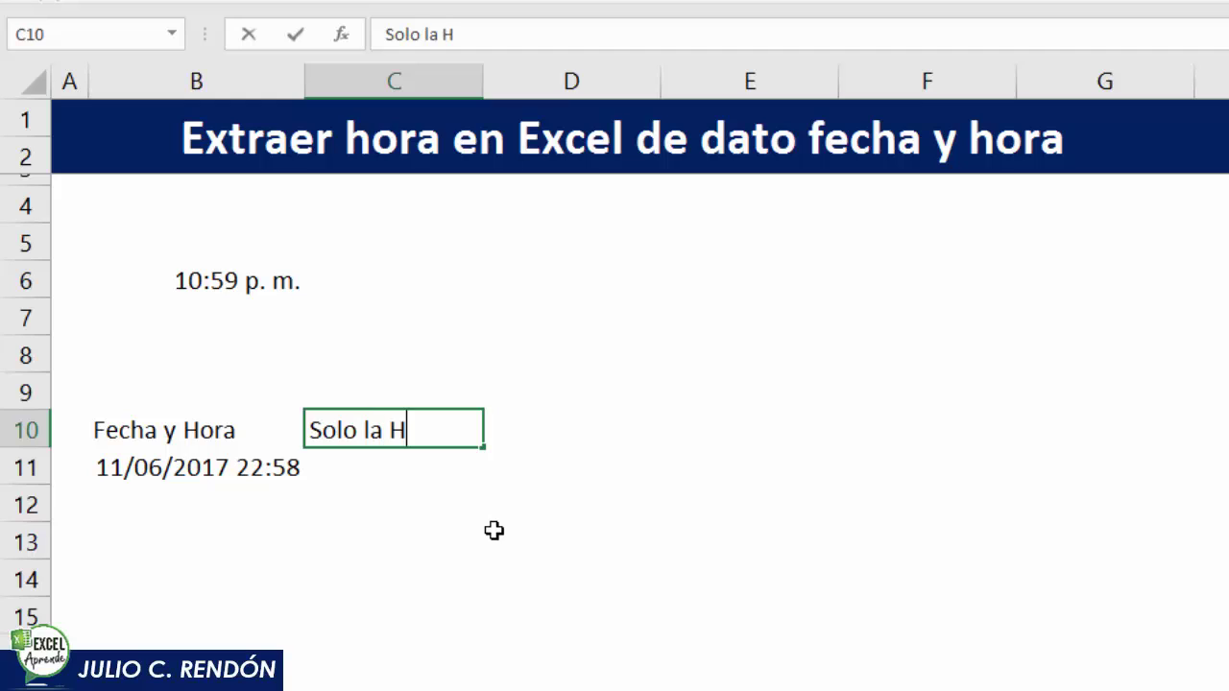
text(ora?)
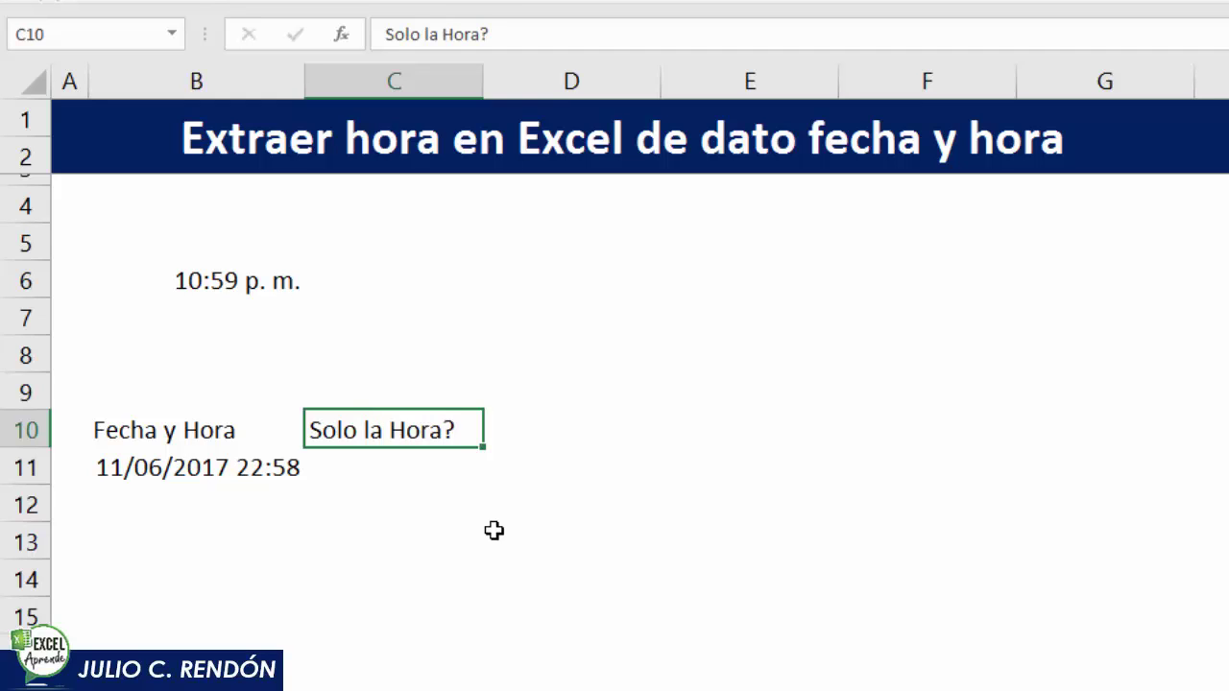
key(Return)
key(Up)
key(ctrl+n)
key(ctrl+k)
key(Down)
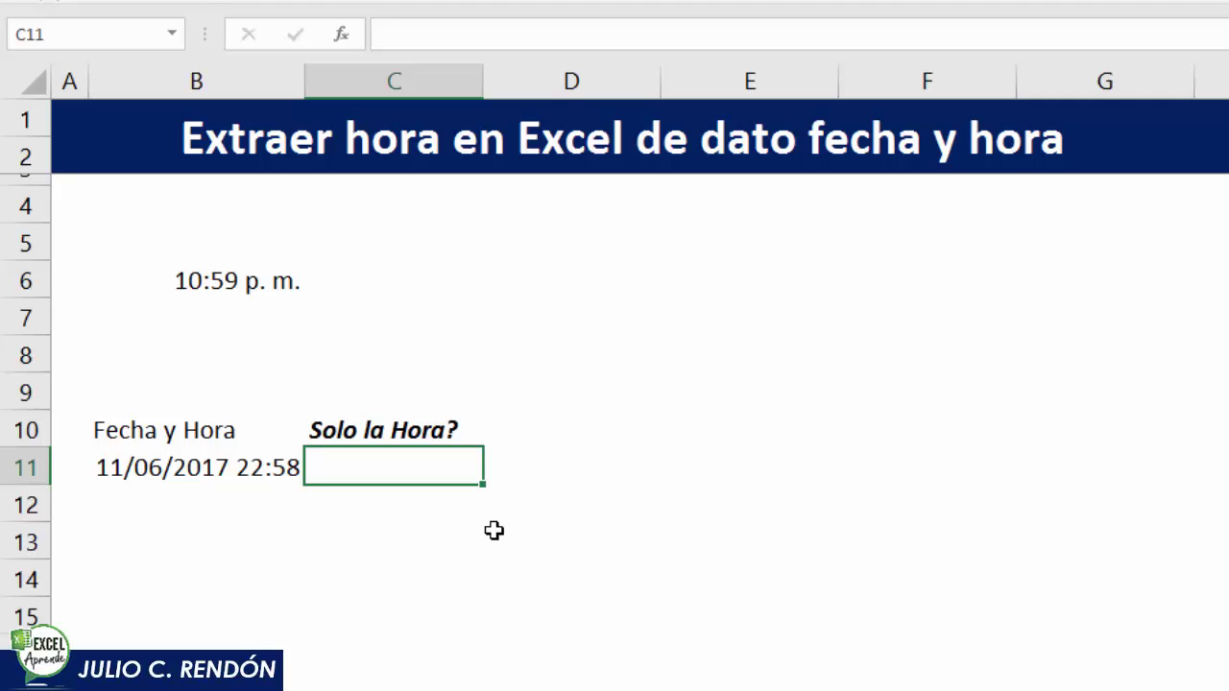
Enter =RESIDUO(B11;1) in C11 and autofit column C to show 0/01/1900 22:58
text(=re)
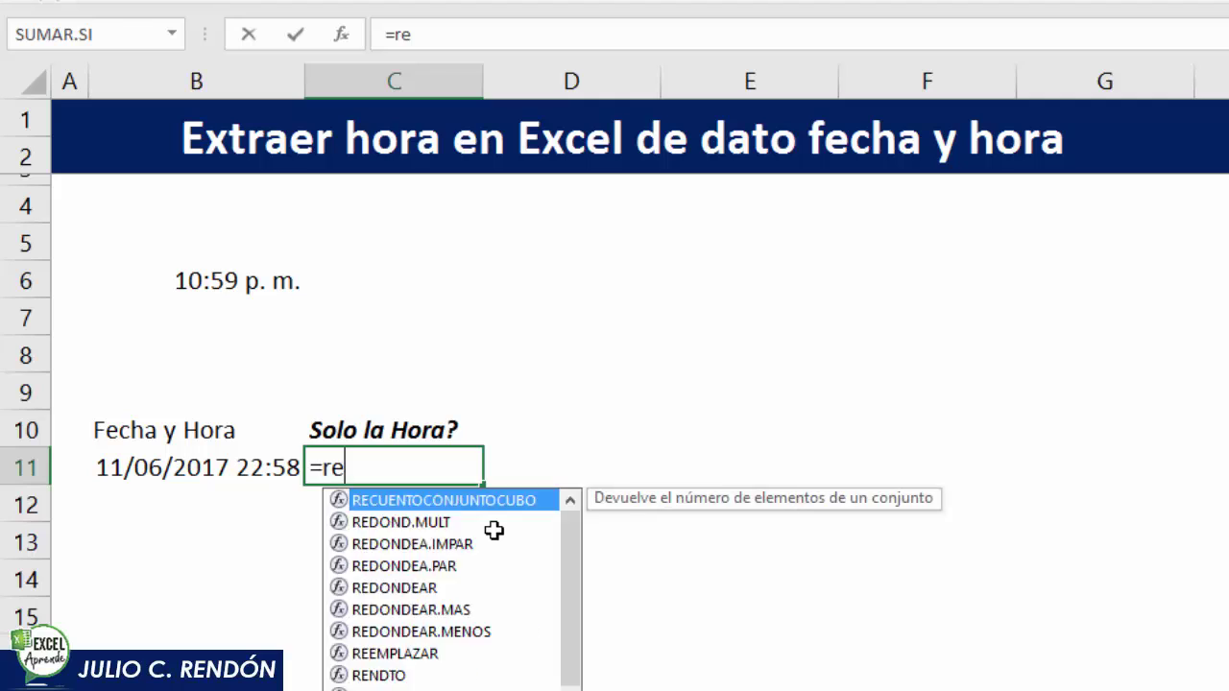
text(s)
key(Tab)
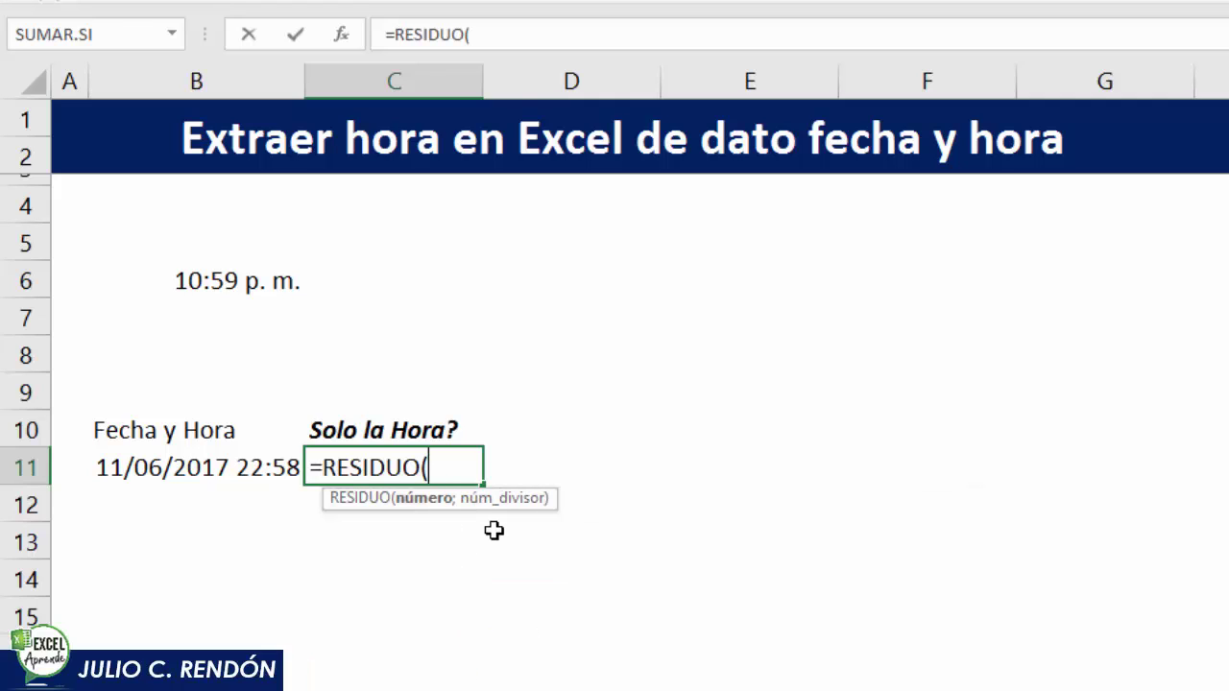
key(Left)
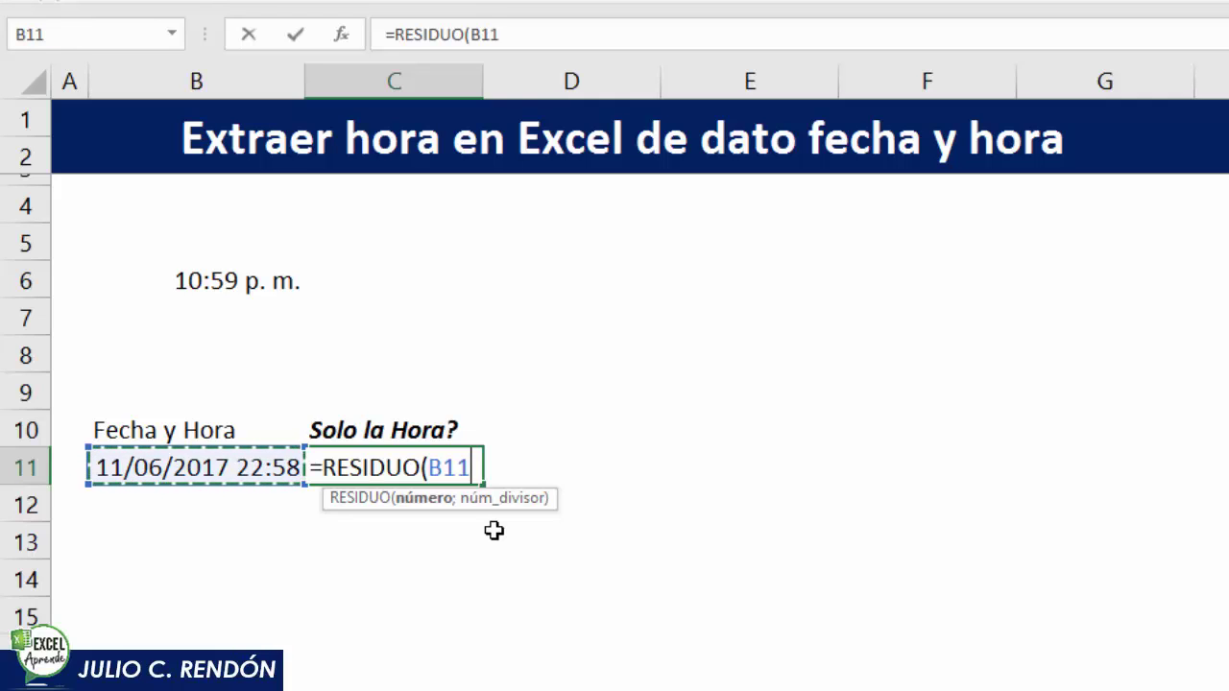
text(;)
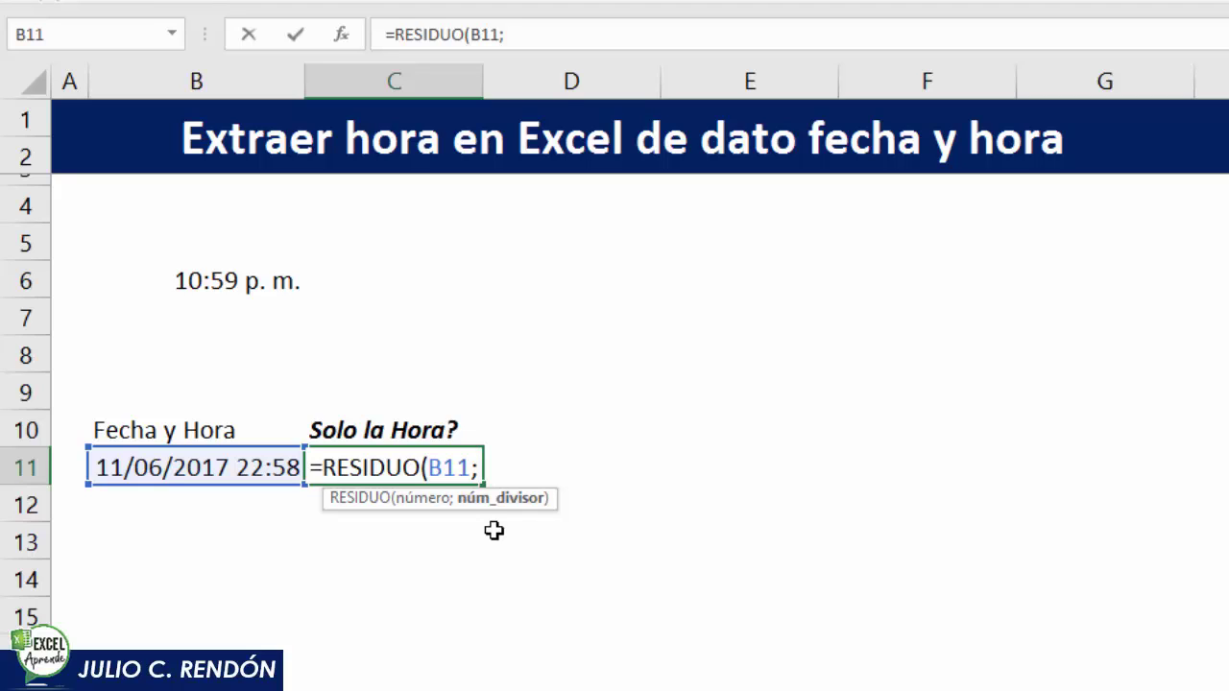
text(1)
text())
key(Return)
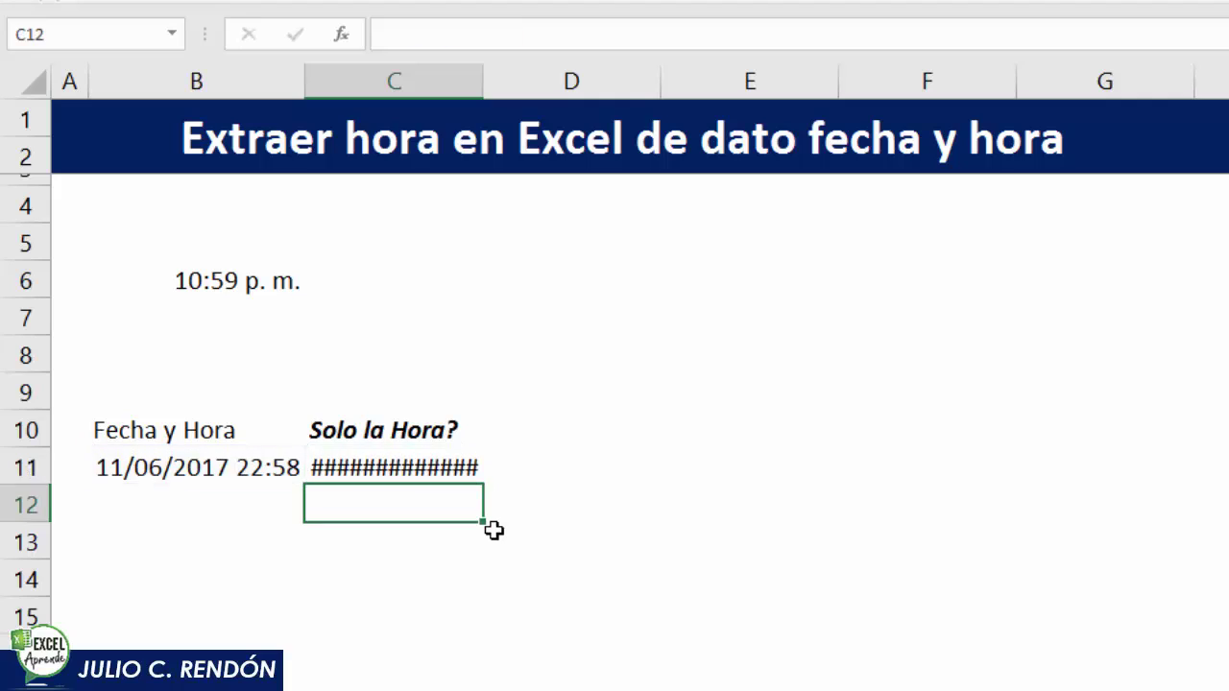
key(Up)
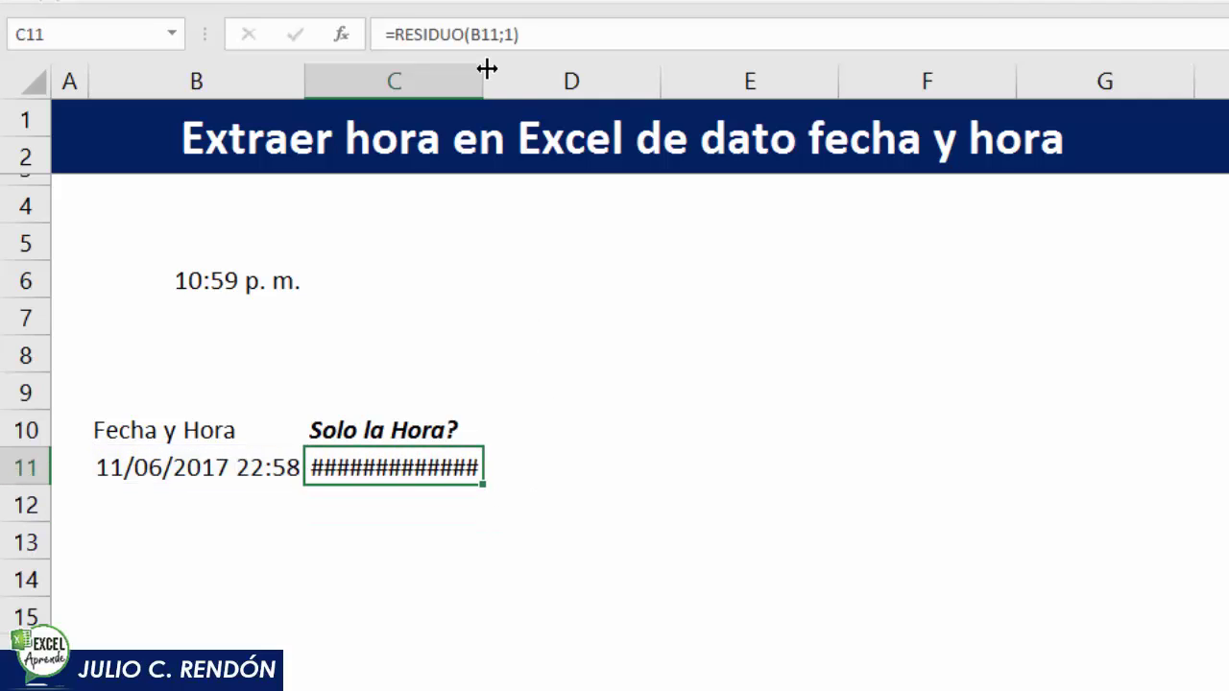
double_click(483, 81)
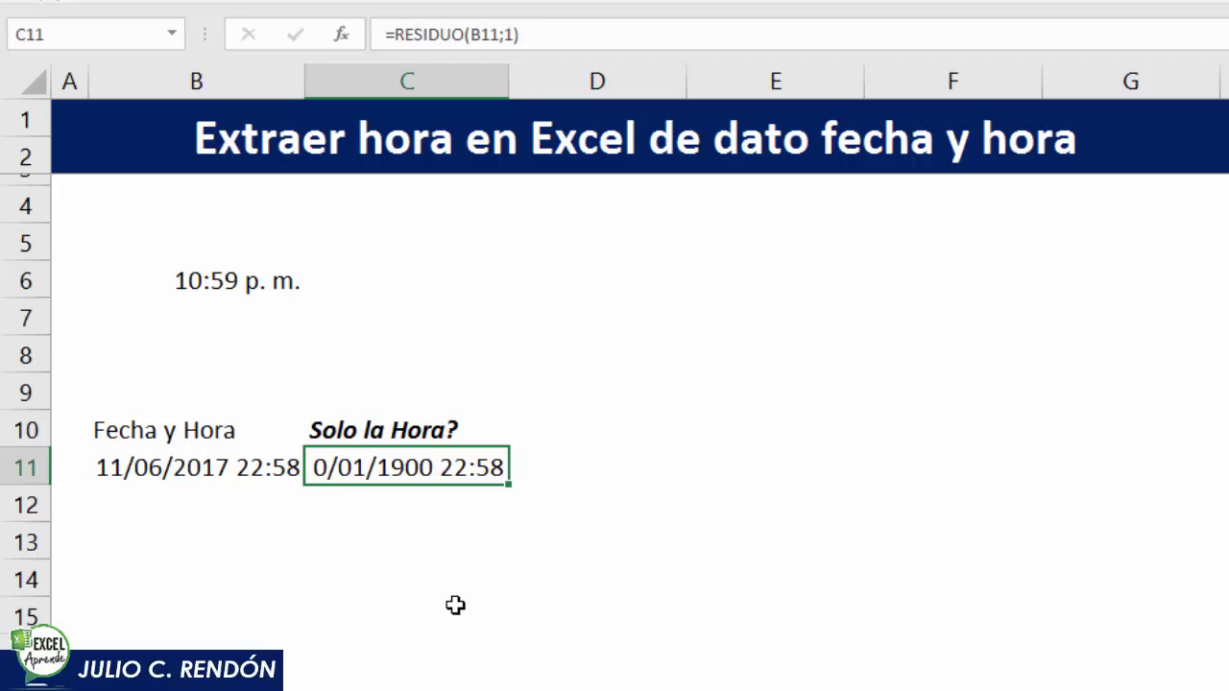
Give C11 the custom h:mm number format so it displays only 22:58
right_click(410, 467)
click(513, 353)
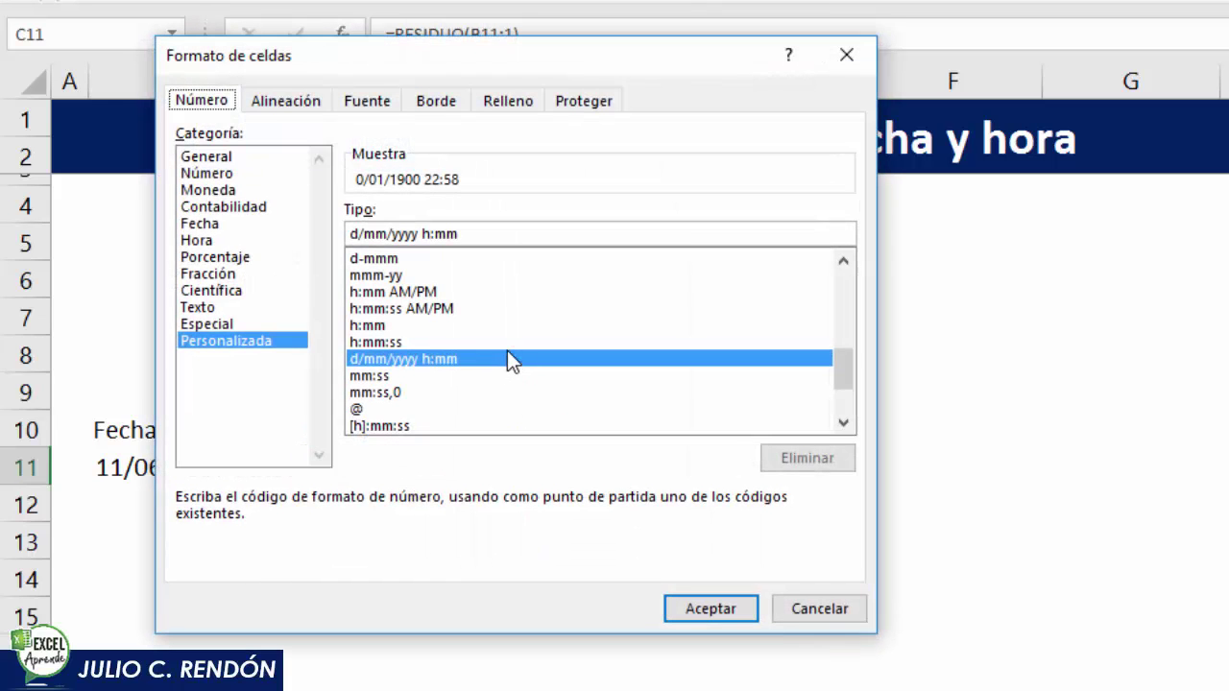
click(385, 329)
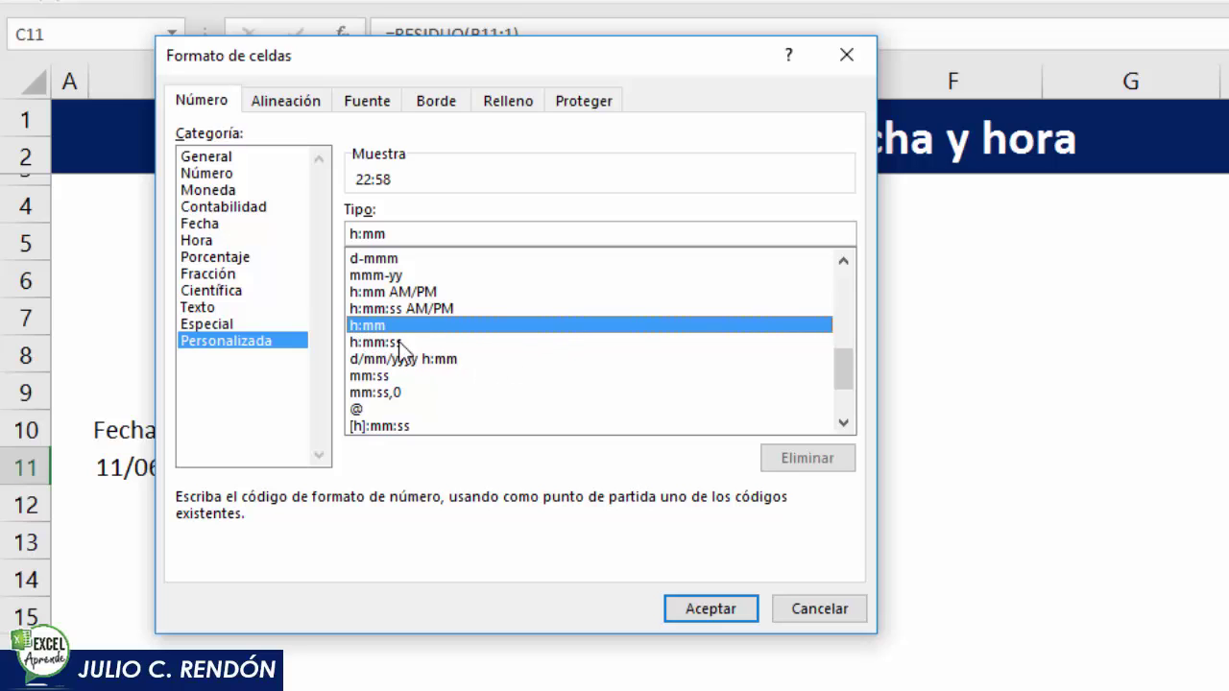
click(389, 357)
click(409, 346)
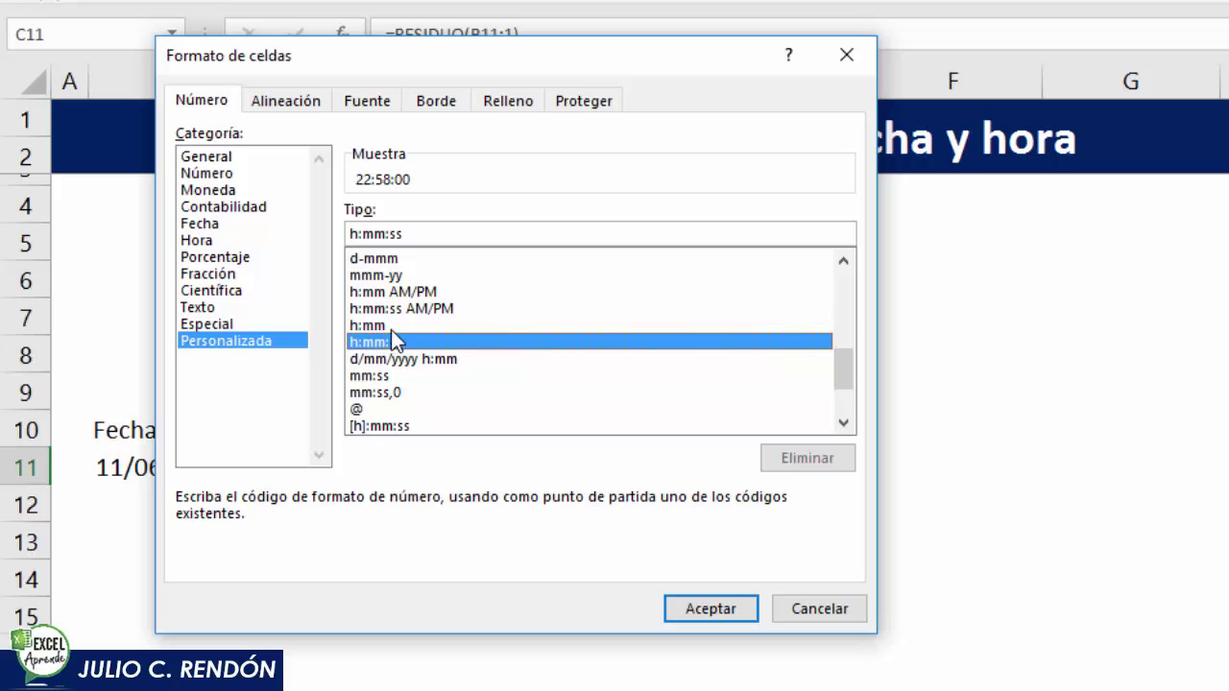
click(382, 328)
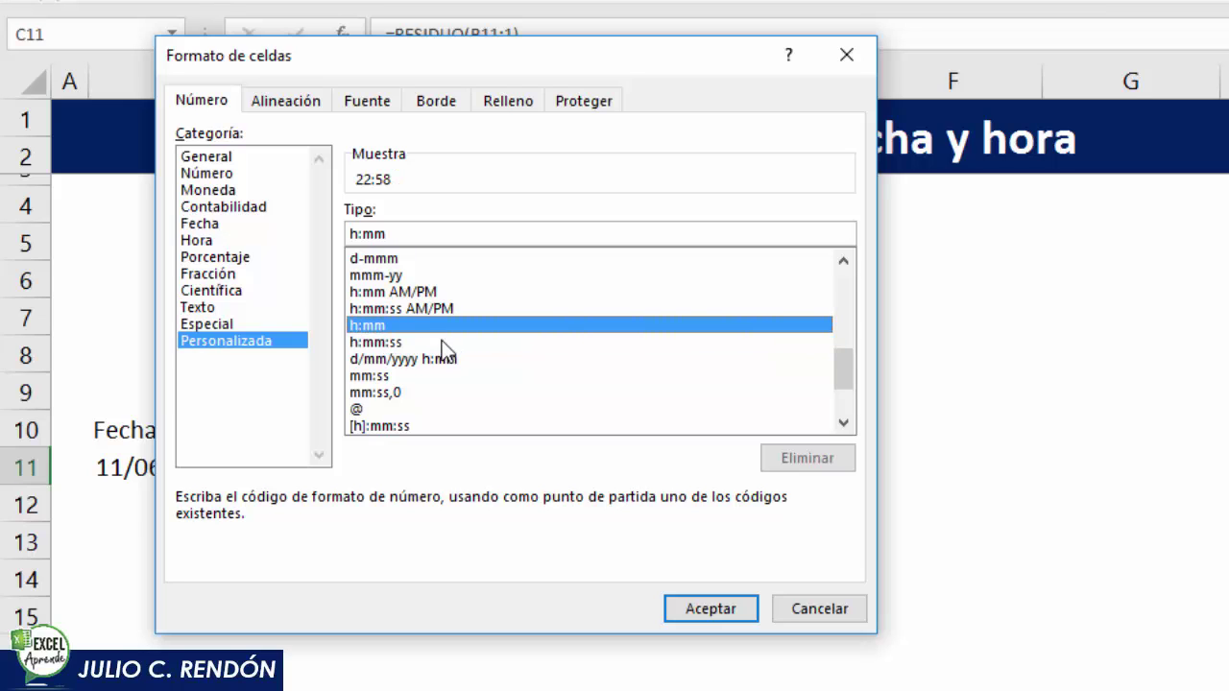
click(717, 606)
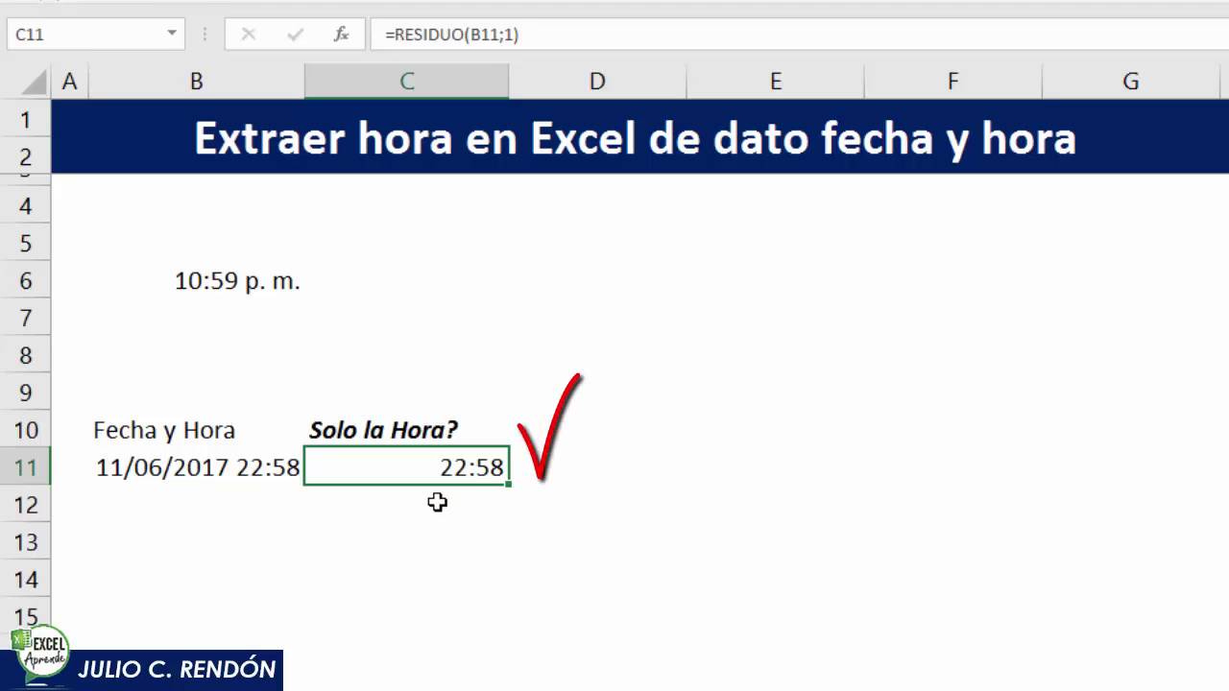
click(551, 466)
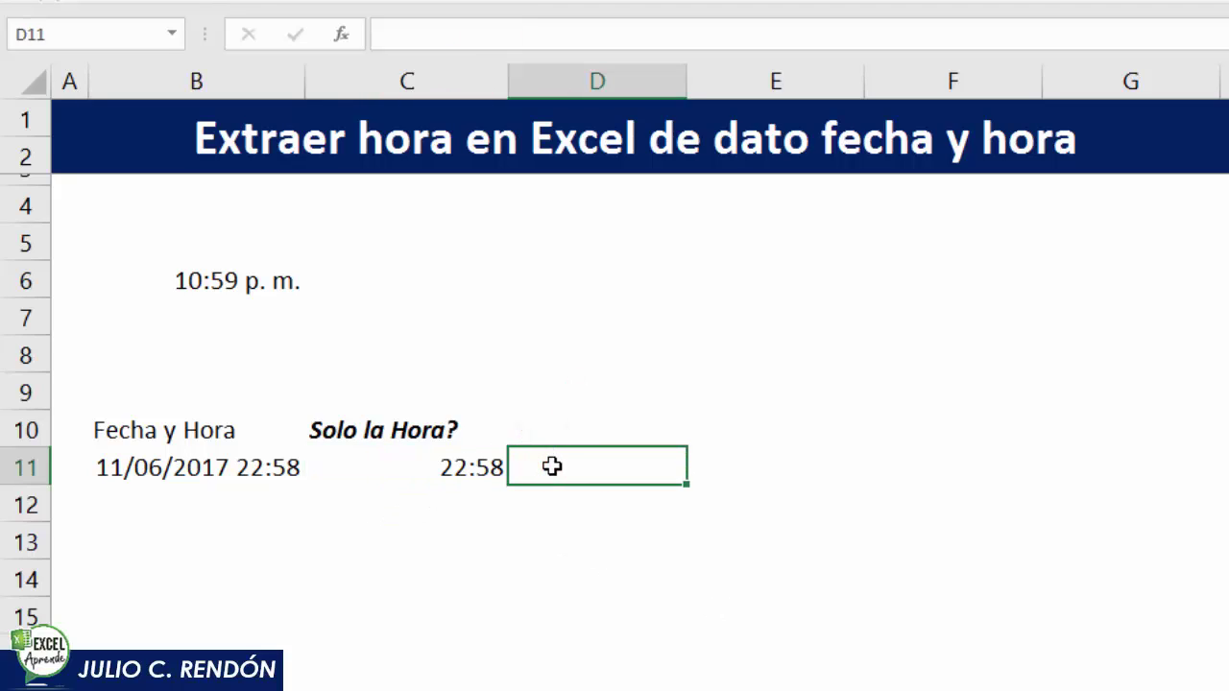
Enter =FORMULATEXTO(C11) in D11 to display C11's formula text
text(=for)
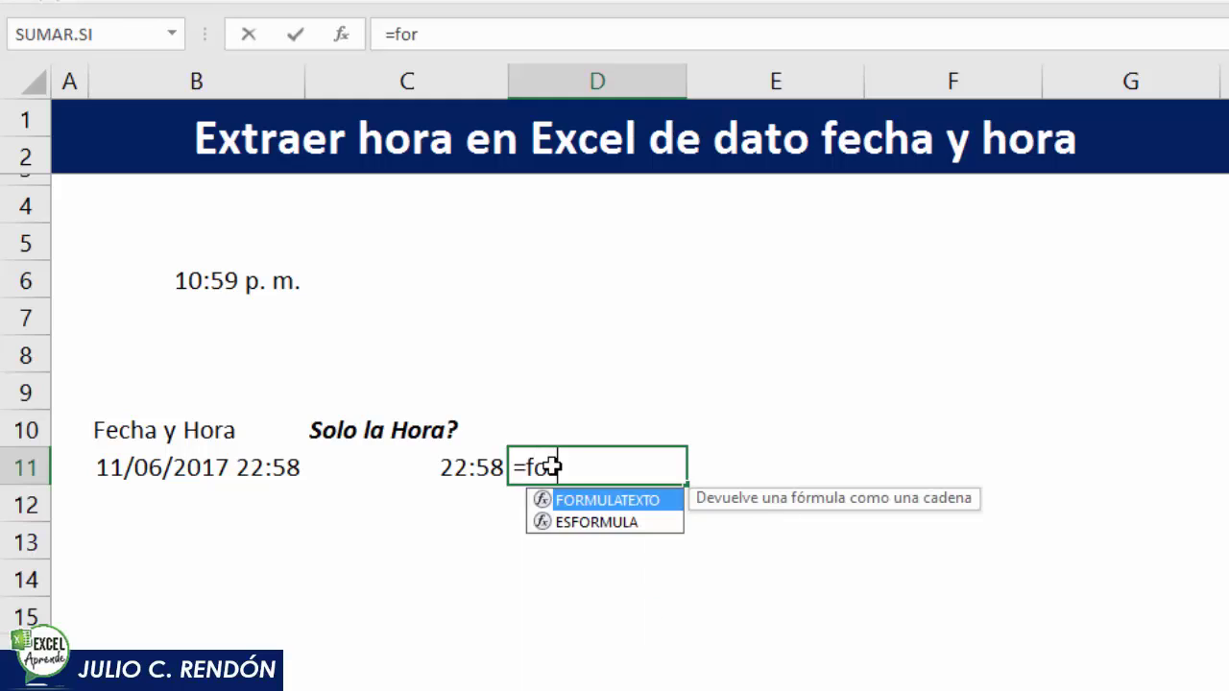
key(Tab)
key(Left)
key(Return)
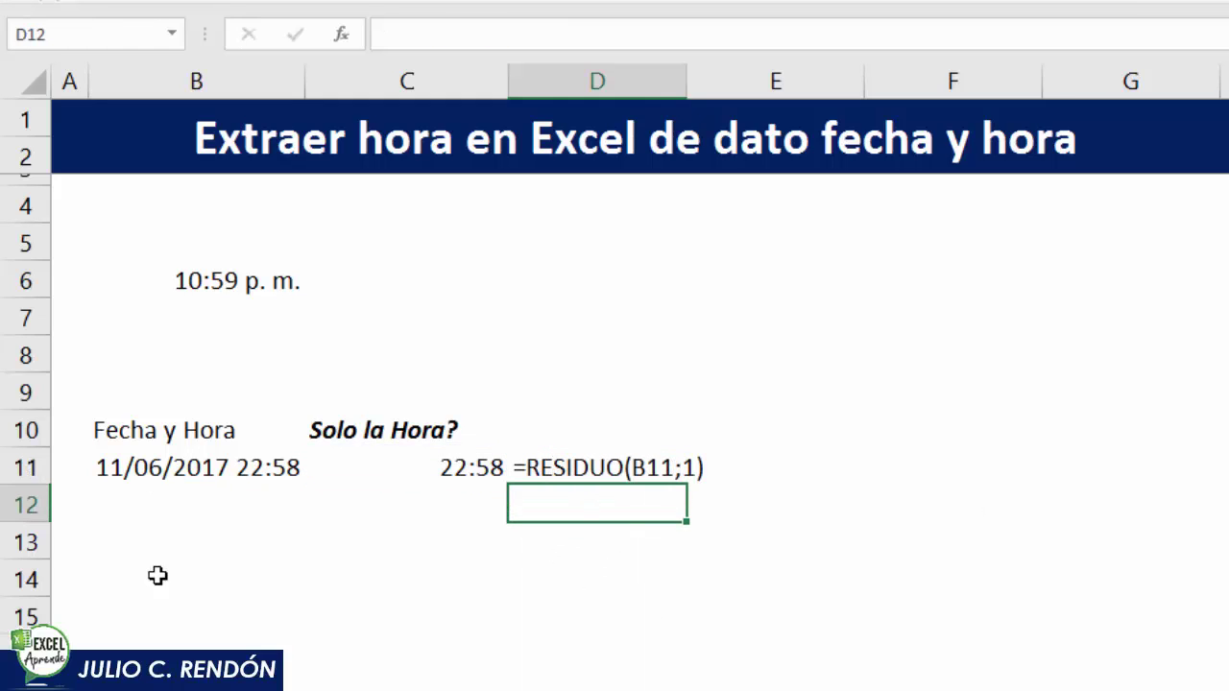
Review C11's RESIDUO arguments, número B11 and núm_divisor 1, leaving the formula unchanged
click(419, 470)
key(F2)
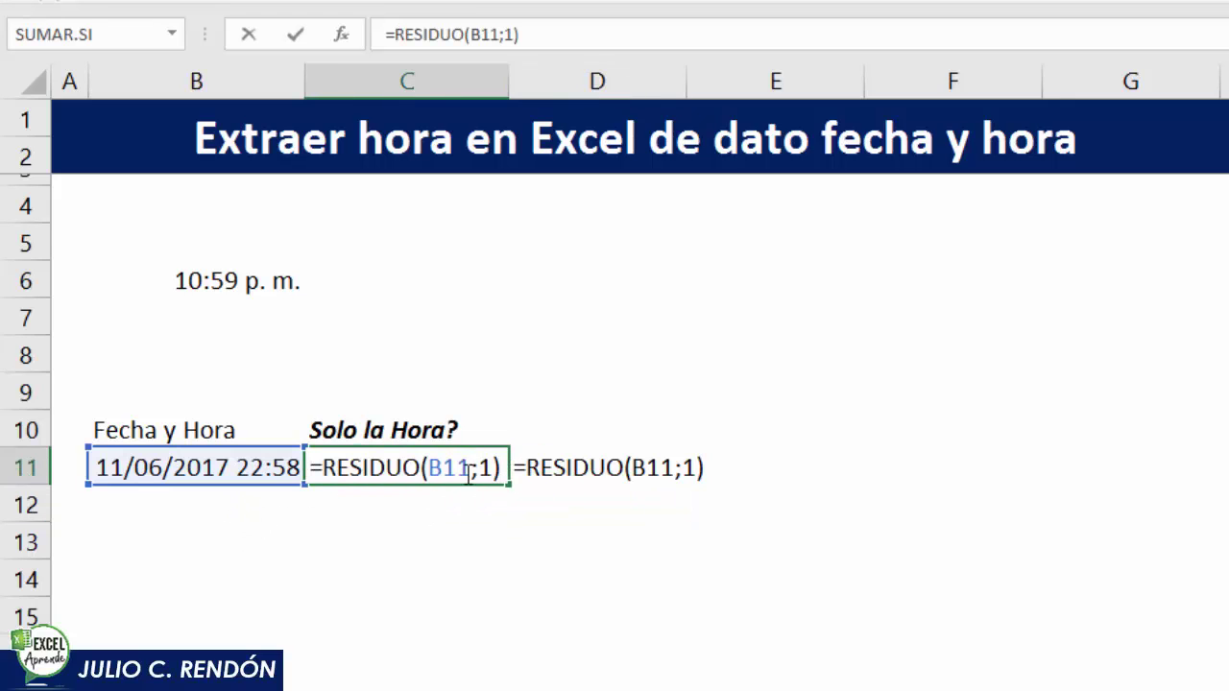
click(469, 471)
click(432, 498)
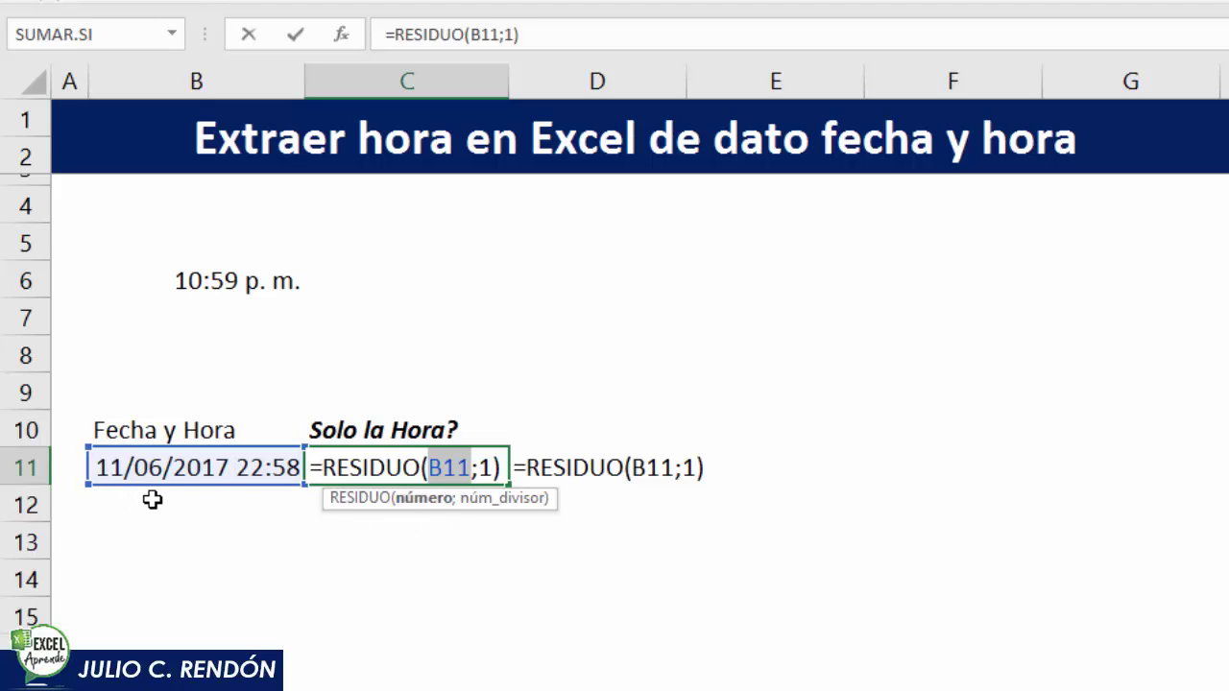
click(501, 498)
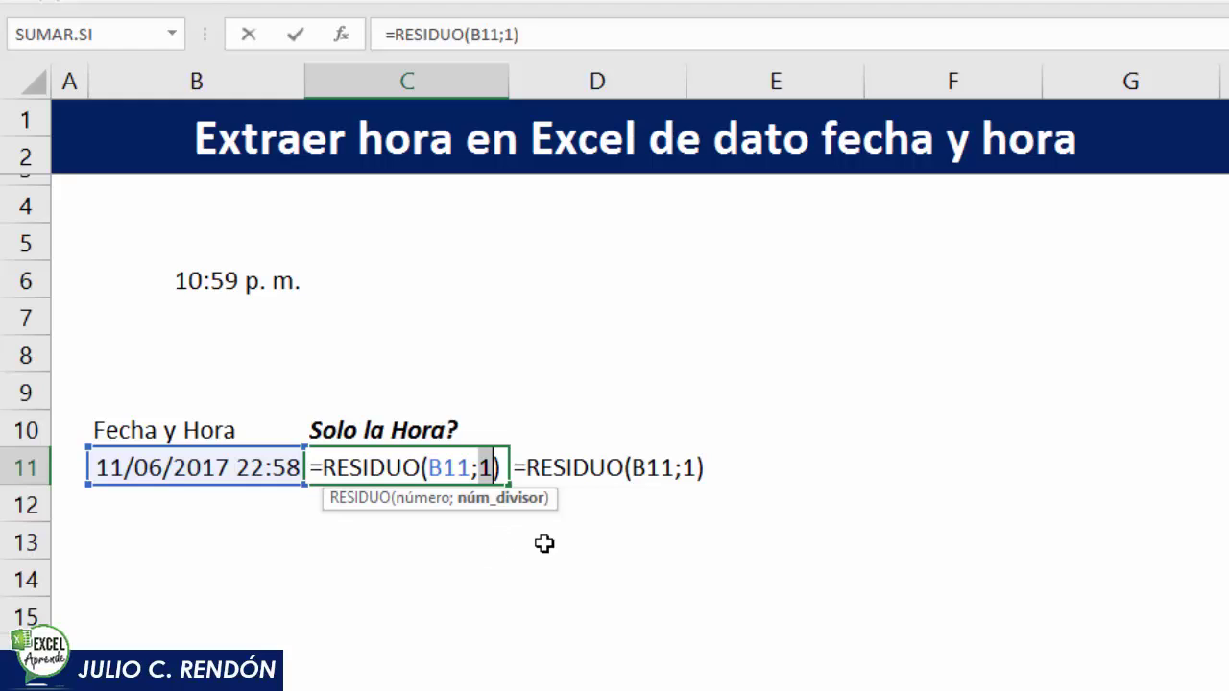
key(ctrl+Return)
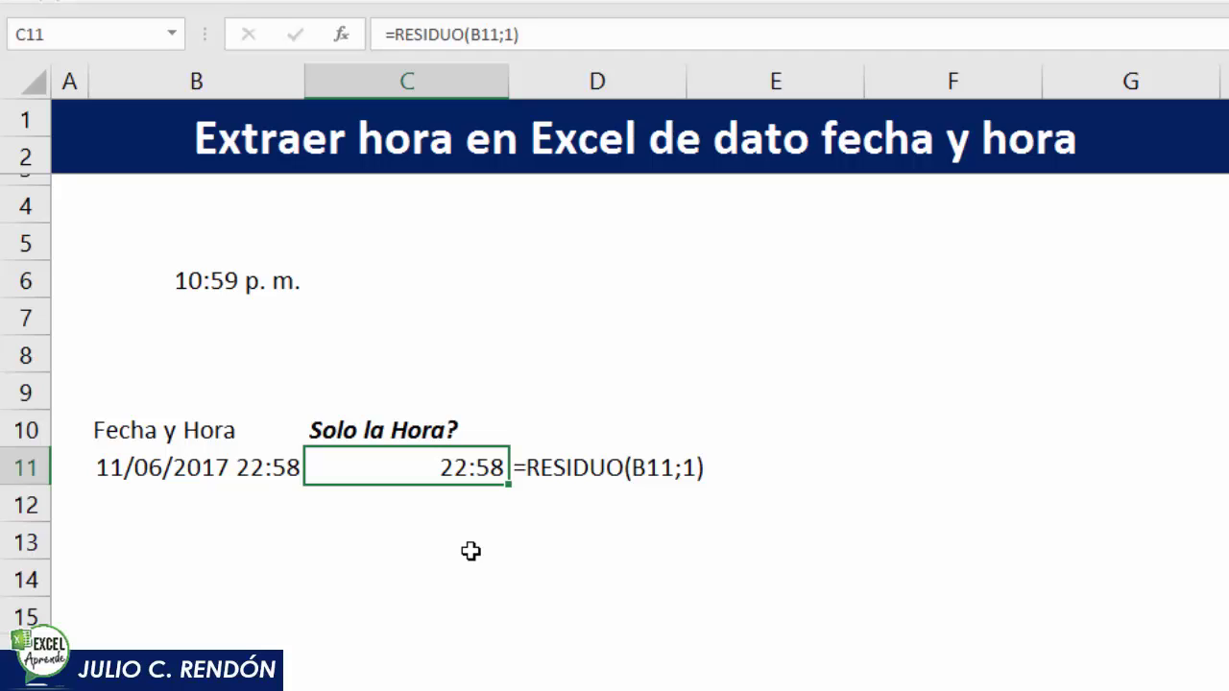
Paste C11 over itself as values, keeping the fixed time 10:58:00 p. m., and clear D11
key(ctrl+c)
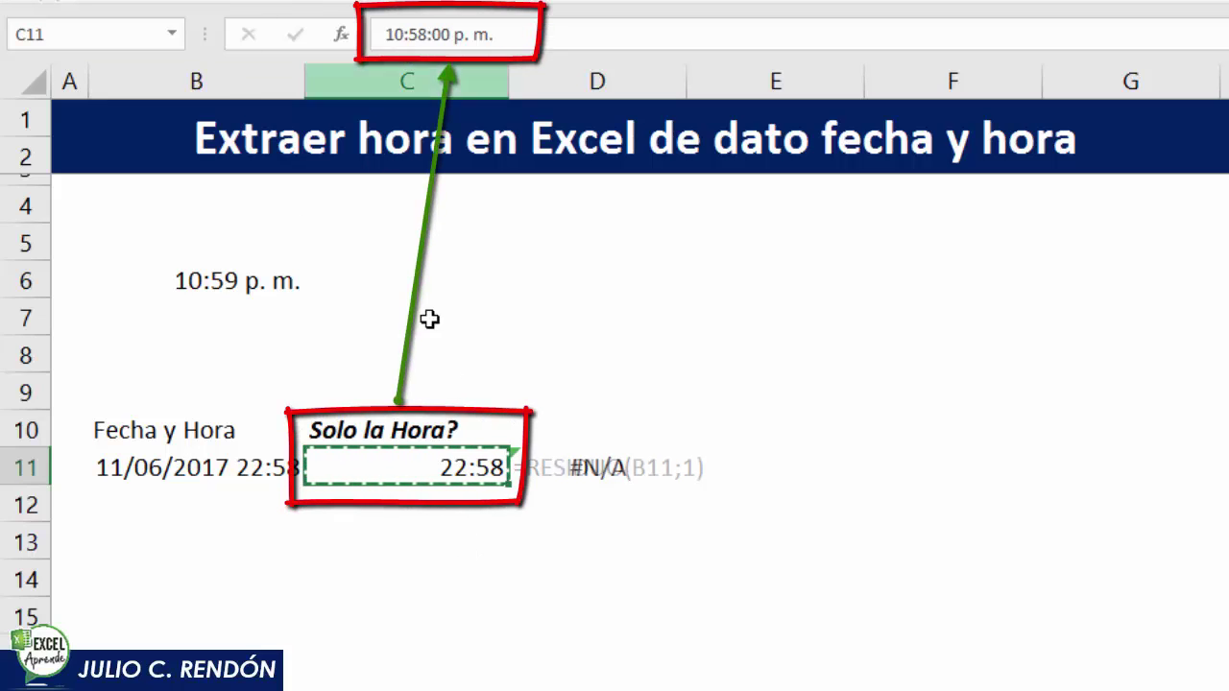
key(ctrl+alt+v)
key(v)
key(Return)
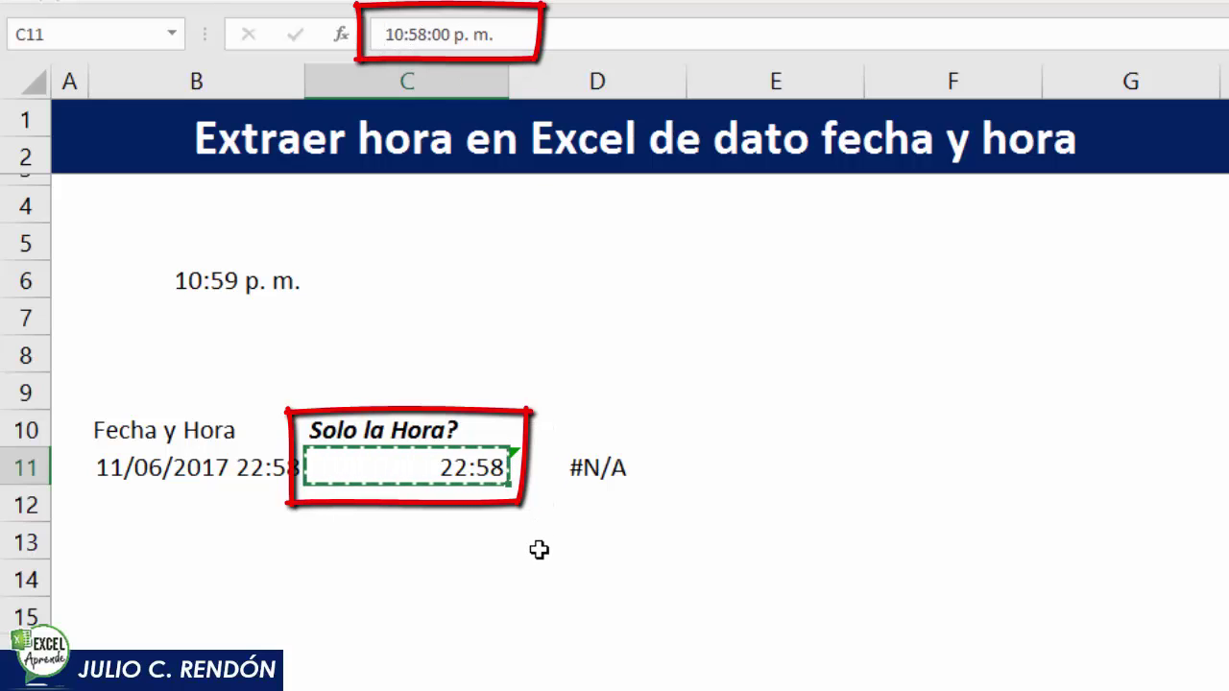
key(Escape)
click(562, 480)
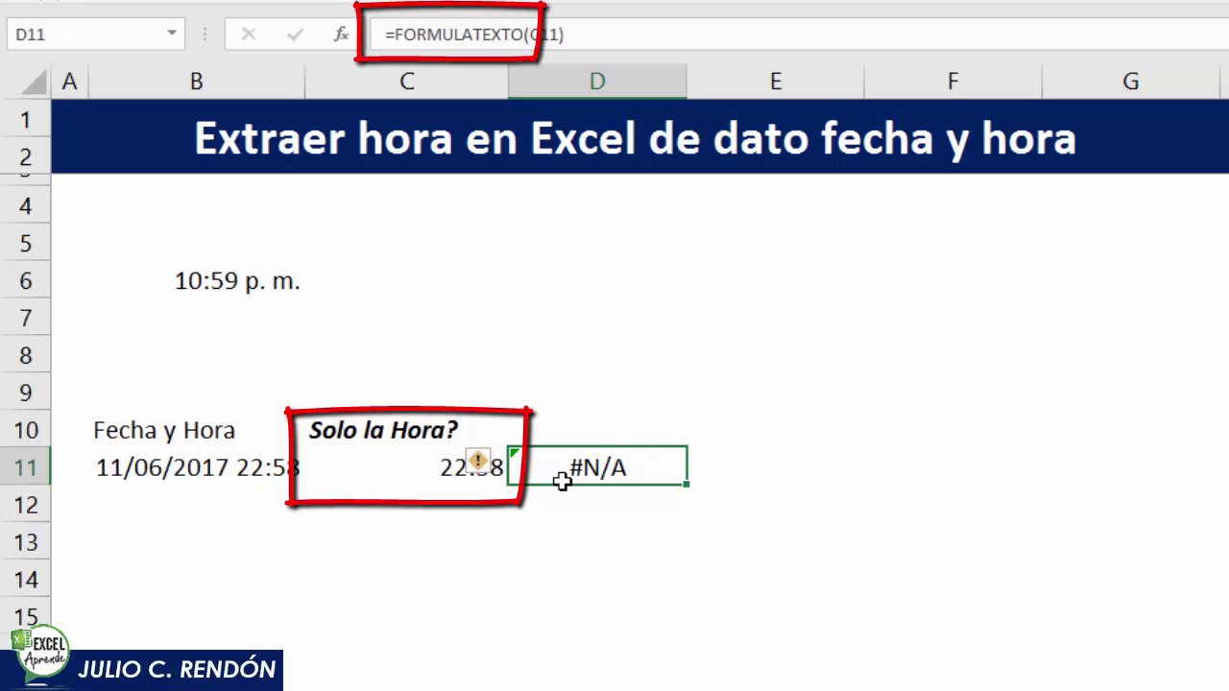
key(Delete)
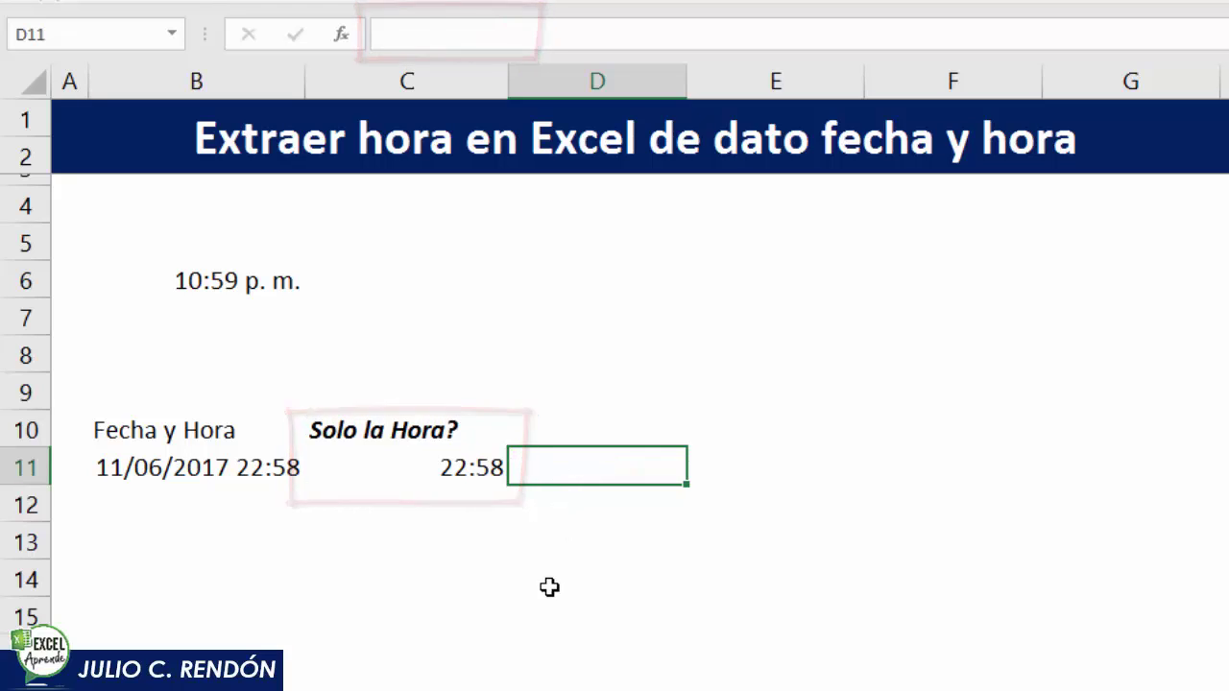